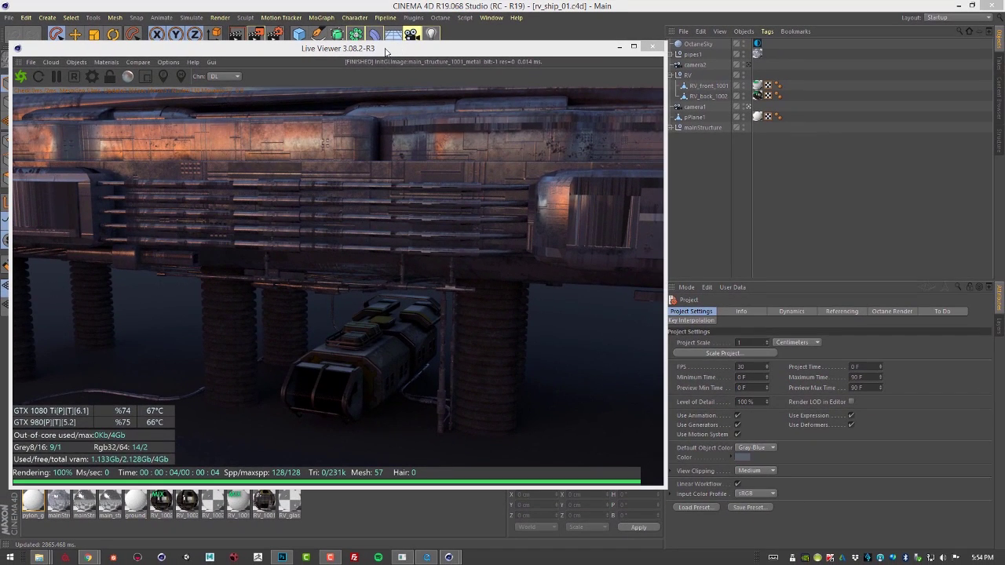
Add an Octane camera to the scene from the Live Viewer and close the viewer
left_click_drag(386, 52, 402, 89)
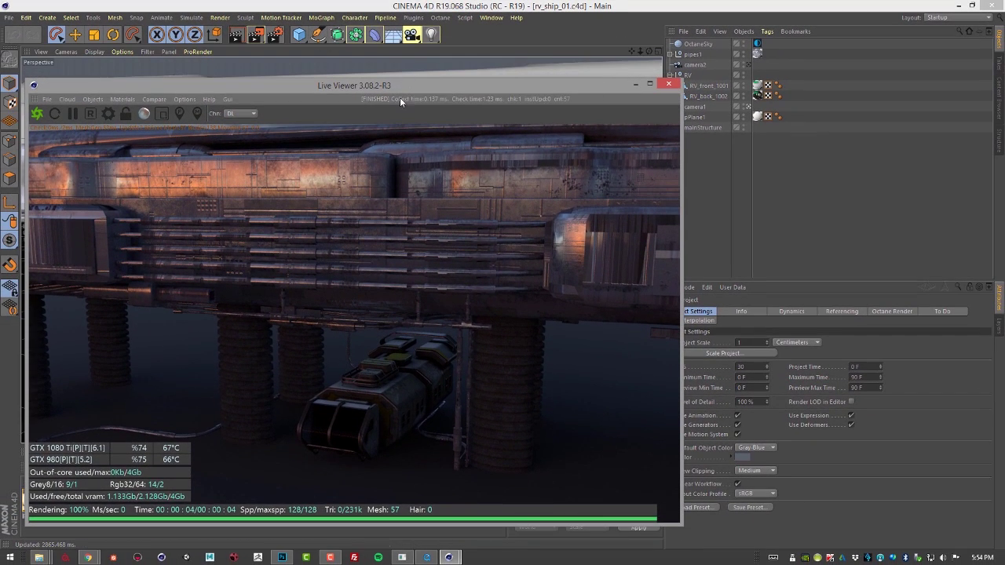
left_click(92, 99)
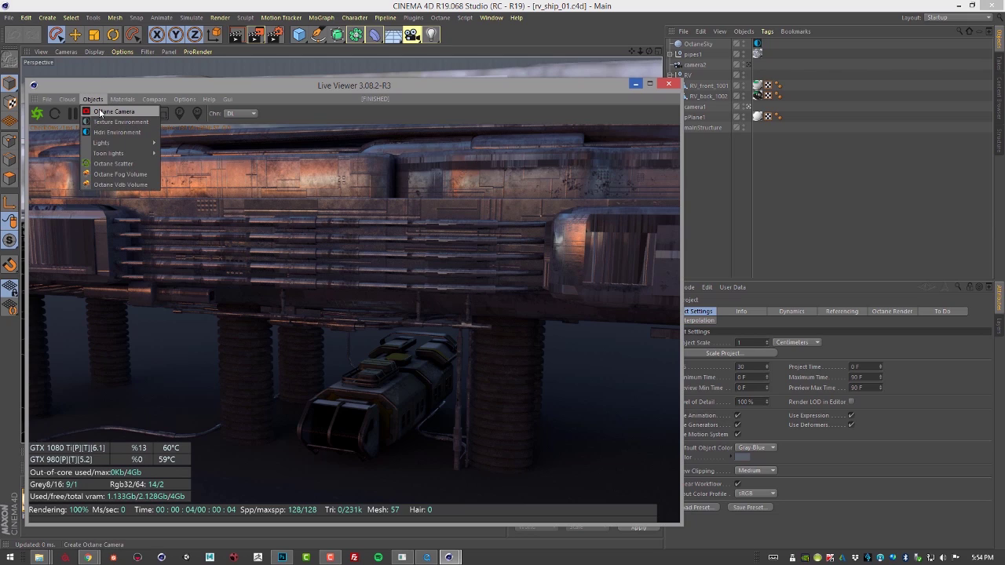
left_click(110, 111)
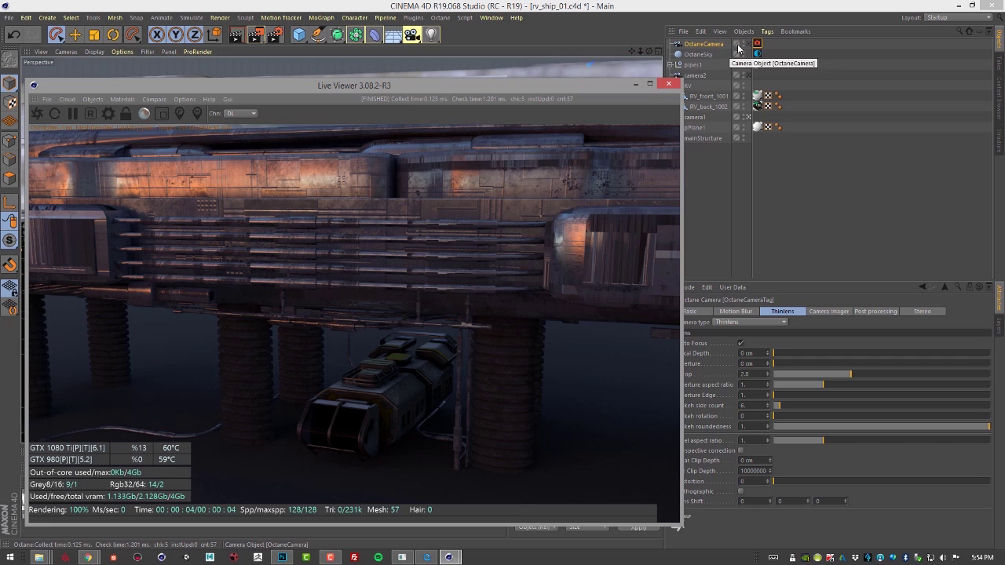
left_click(674, 85)
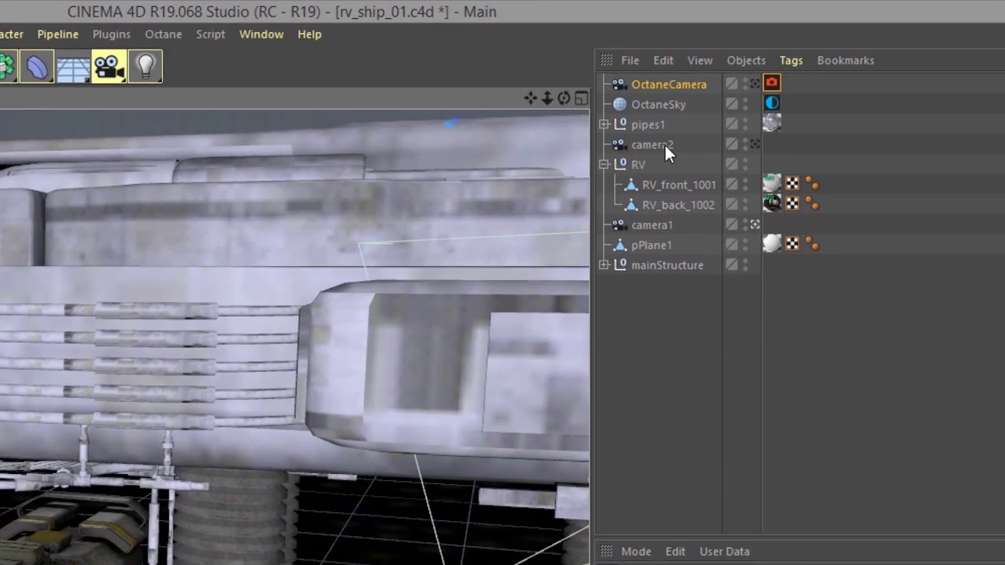
Add an OctaneCameraTag to camera2, then select OctaneCamera
left_click(664, 147)
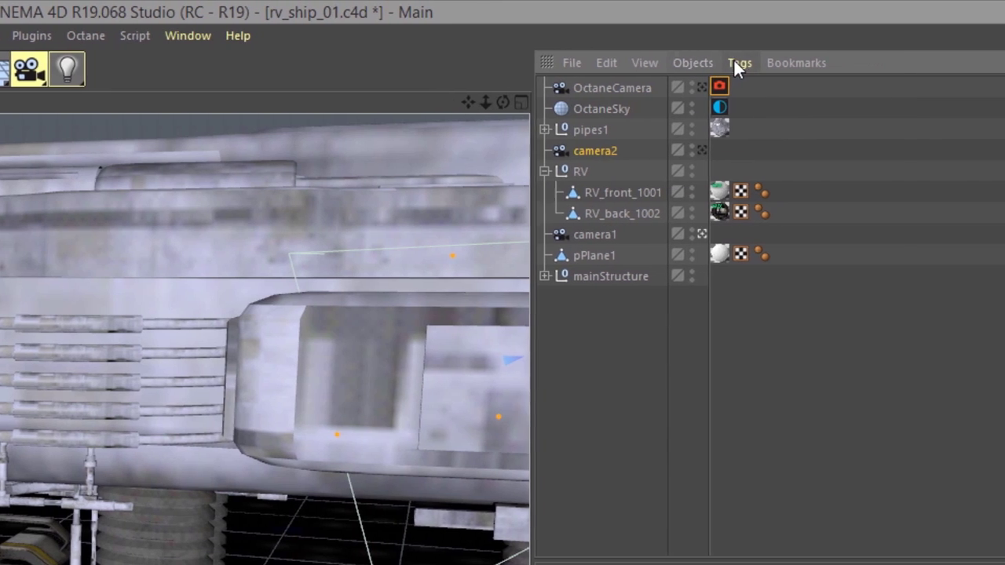
left_click(793, 62)
mouse_move(657, 115)
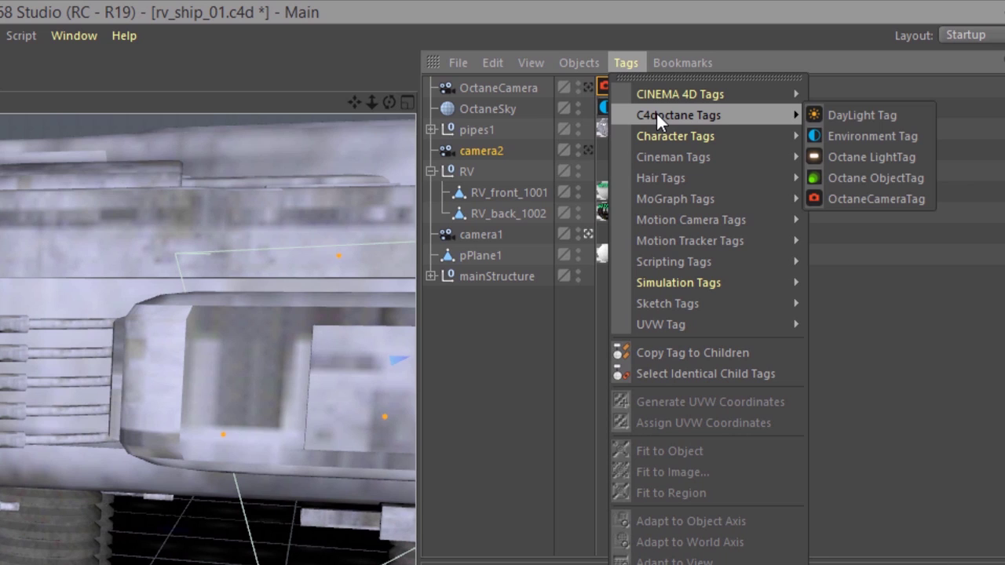
left_click(858, 198)
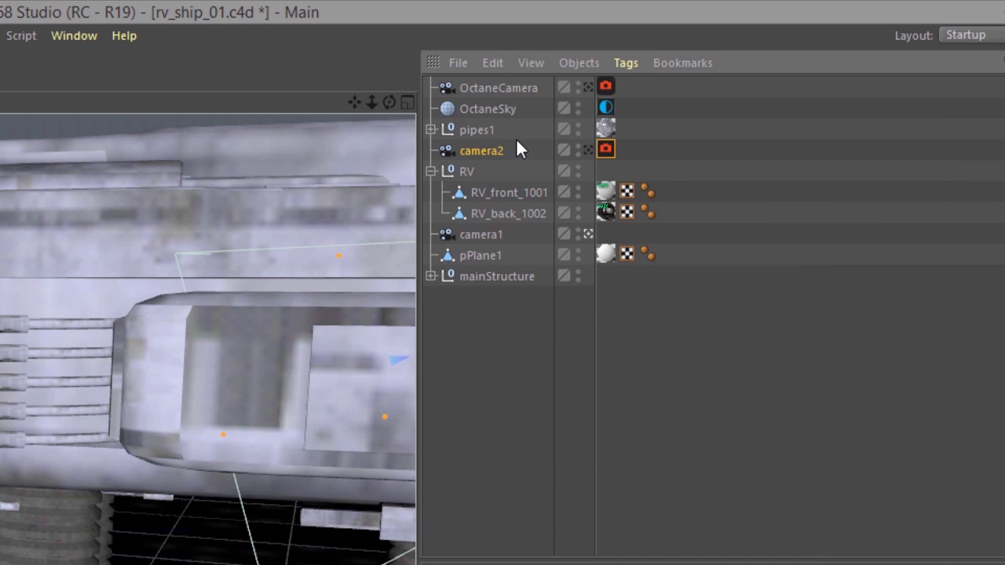
left_click(520, 85)
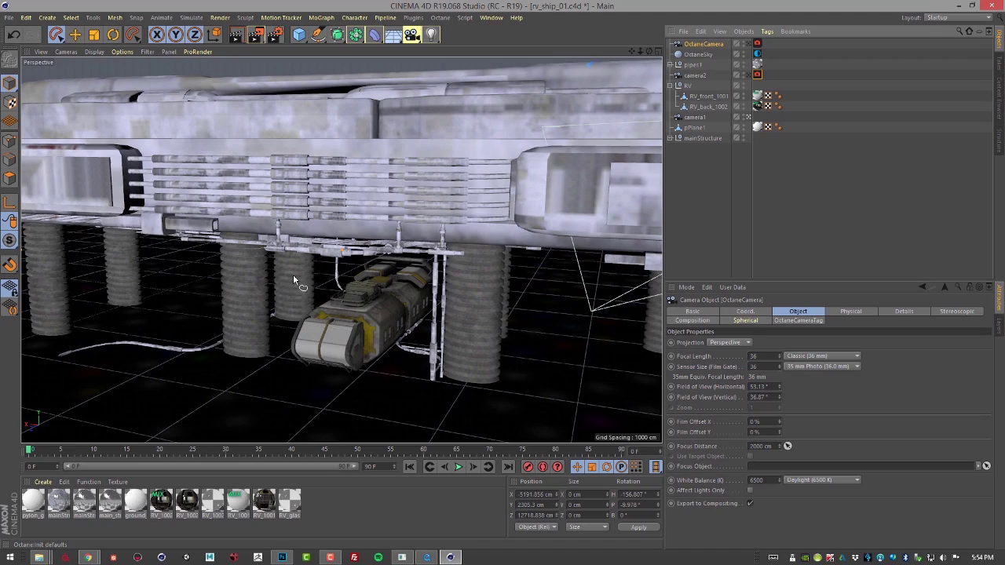
Frame the viewport closely on the front of the RV beneath the structure, using camera1 as the view camera
mouse_move(289, 284)
right_mouse_down("alt")
mouse_move(308, 286)
mouse_move(290, 285)
right_mouse_up("alt")
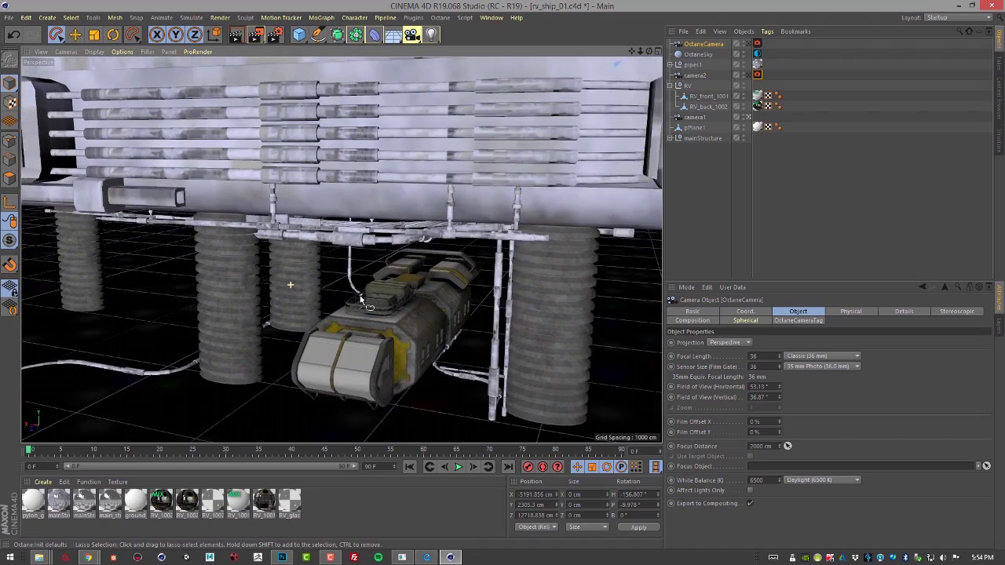
left_click_drag(290, 285, 424, 235, "alt")
left_click(72, 52)
mouse_move(81, 78)
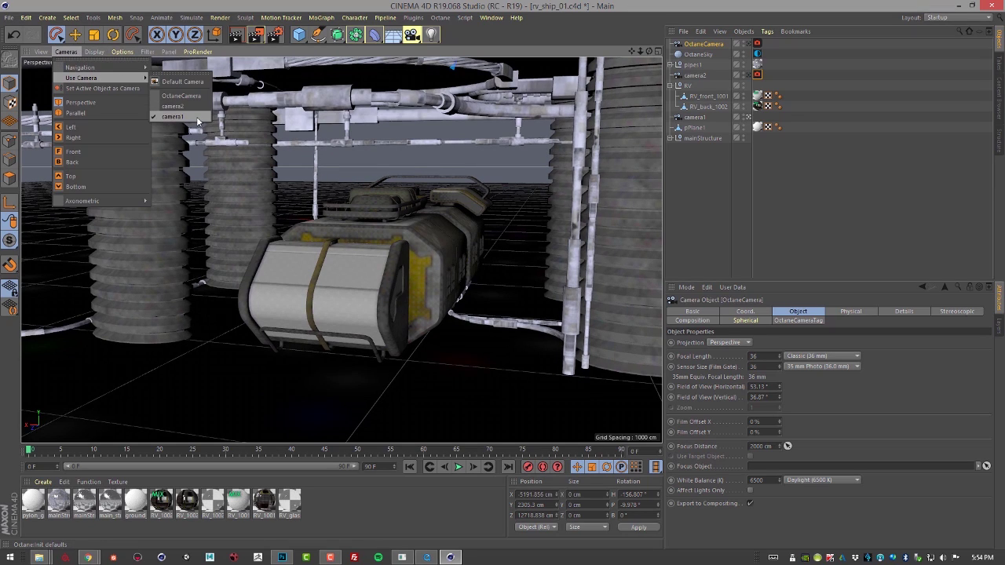
left_click(198, 118)
left_click_drag(339, 264, 325, 229, "alt")
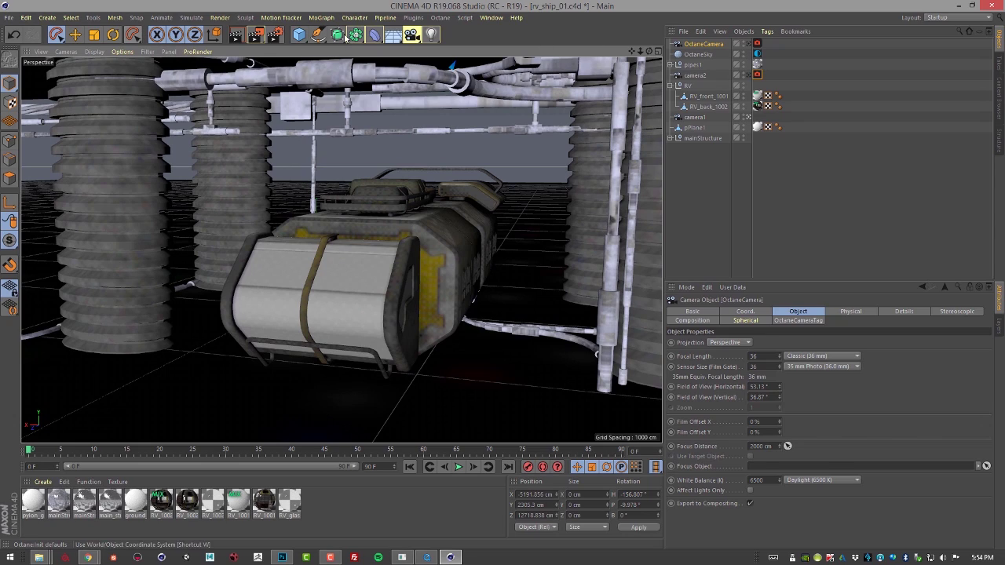
Create an Octane area light from the Live Viewer's objects and close the viewer window
left_click(439, 17)
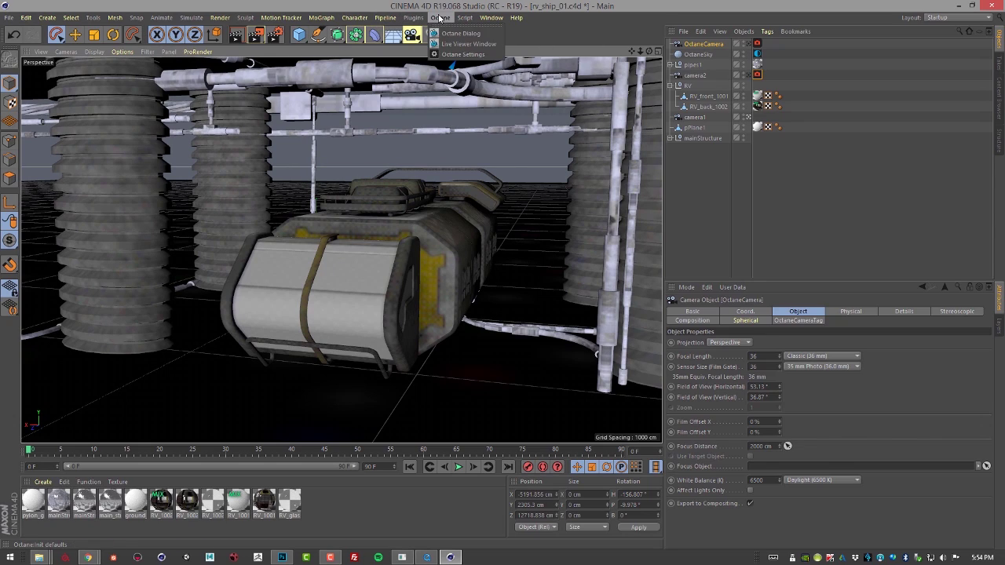
left_click(467, 44)
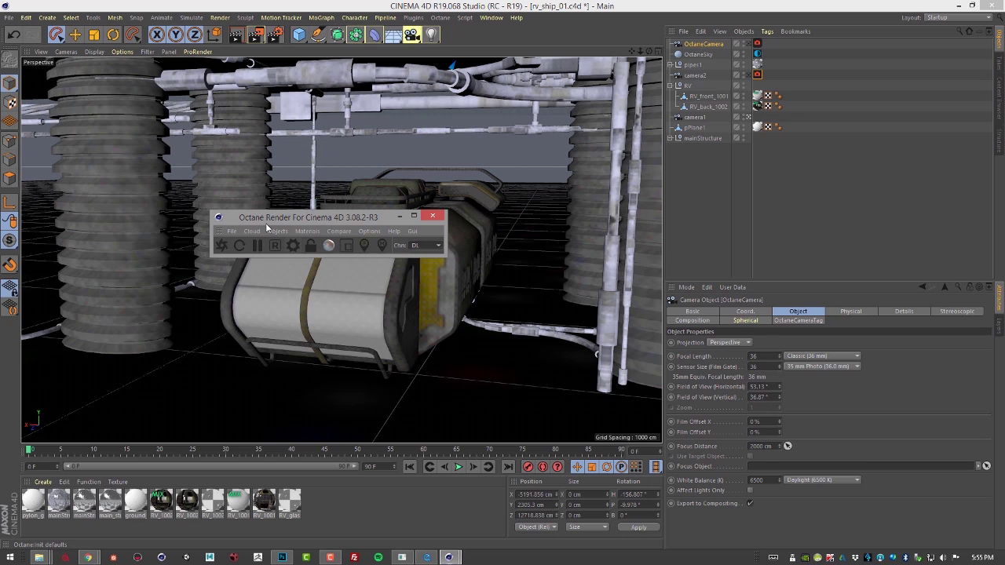
left_click(274, 235)
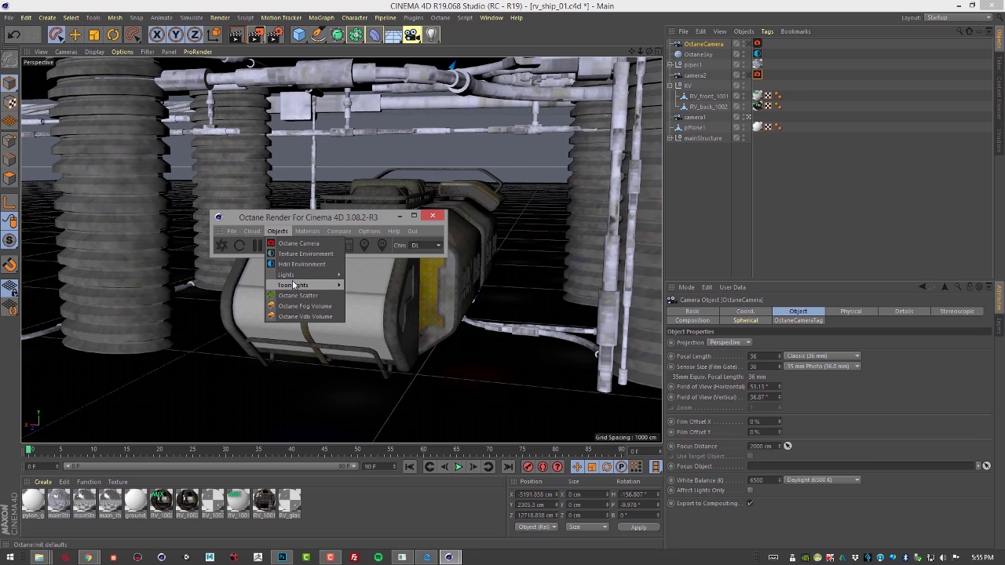
mouse_move(293, 285)
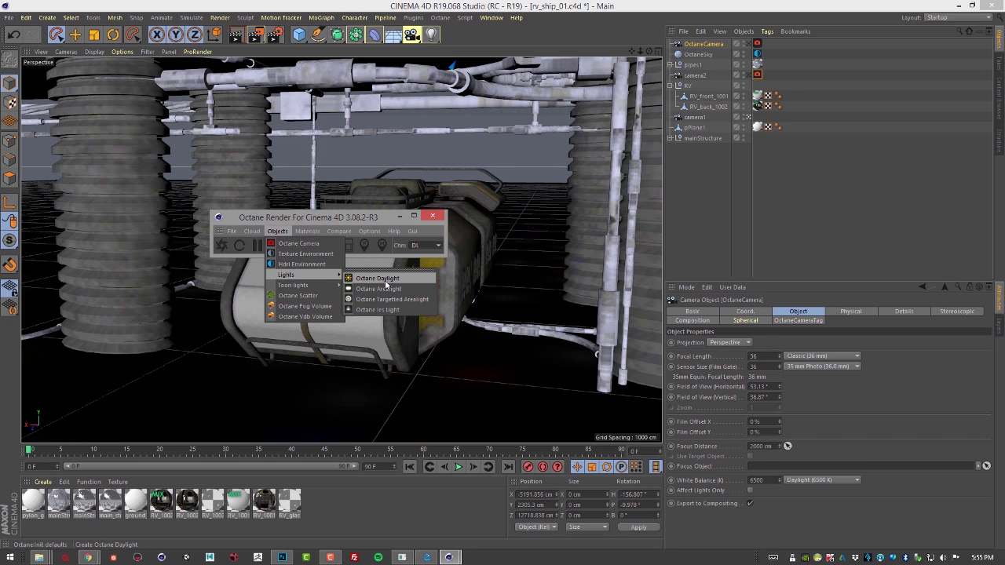
left_click(386, 289)
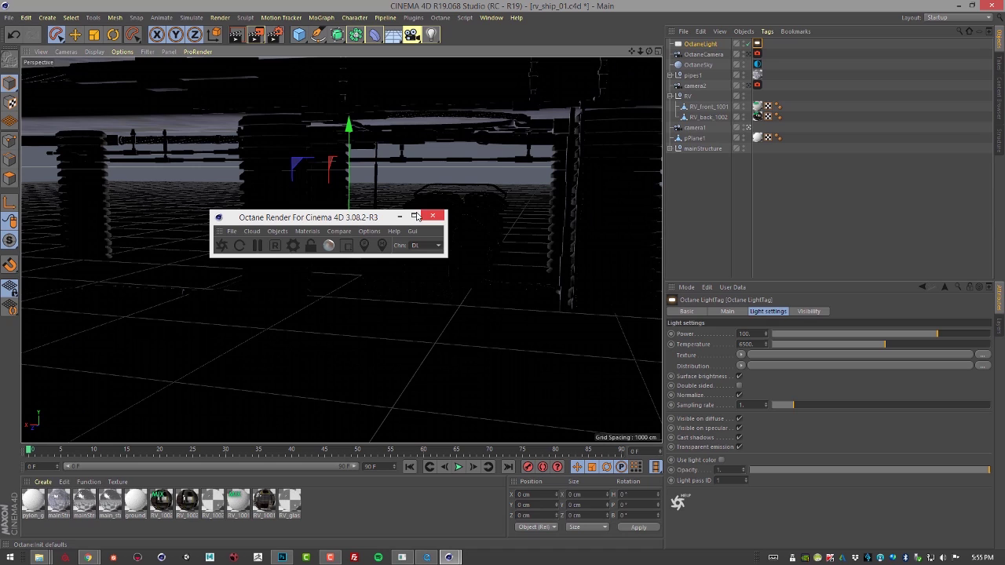
left_click(437, 216)
Move the area light just above the RV's roof, to about X -2763 cm, Y 803 cm, Z 6566 cm
left_click_drag(398, 204, 245, 200, "alt")
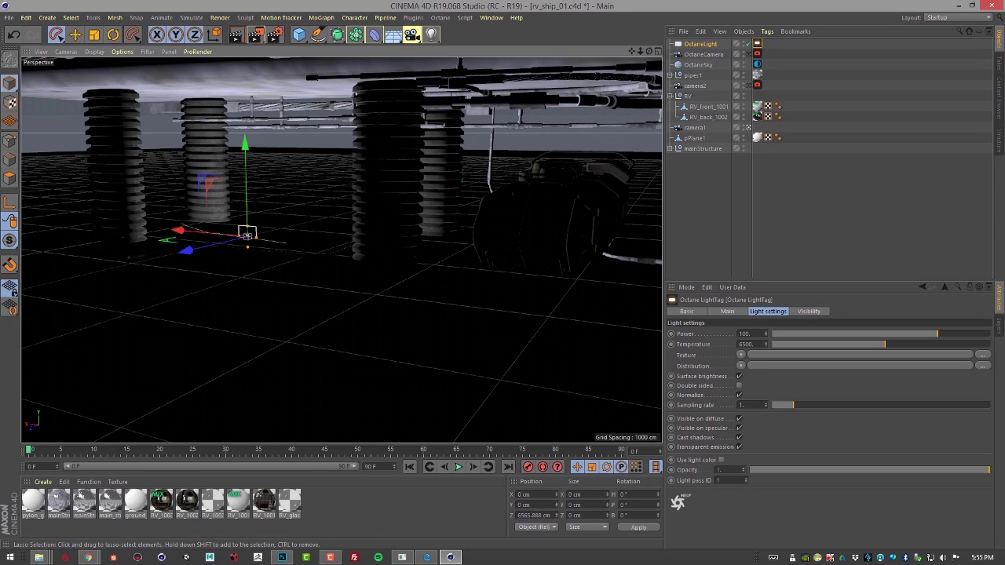
left_click_drag(290, 250, 351, 255)
left_click(251, 237)
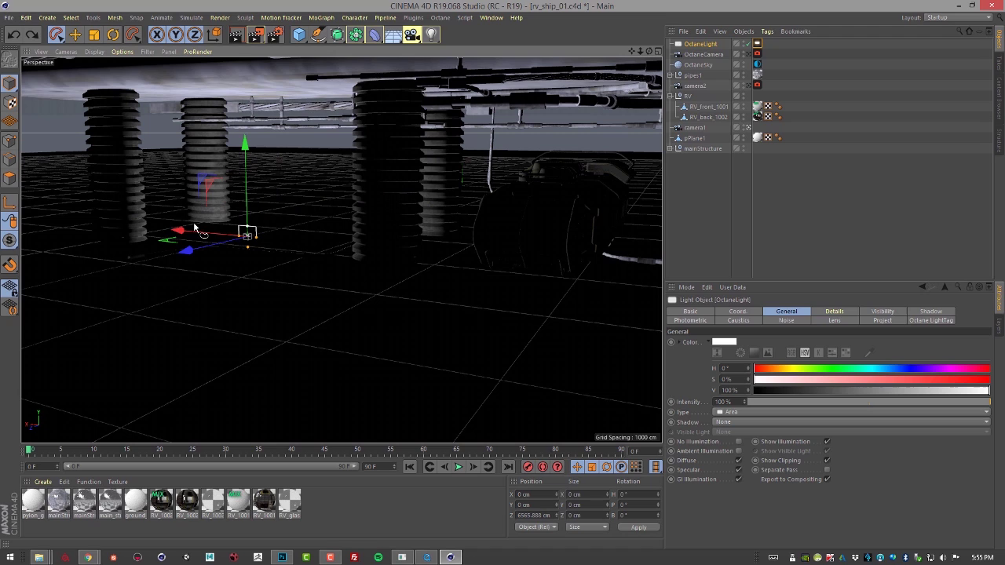
left_click_drag(195, 228, 479, 259)
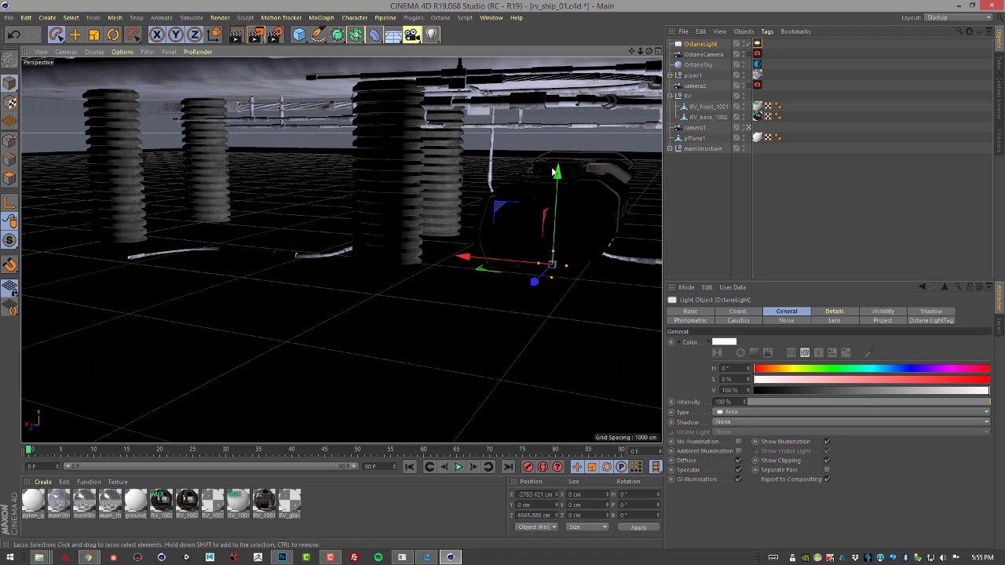
left_click_drag(557, 171, 558, 65)
Rotate the area light above the RV to a pitch of about 90° so it lies flat
middle_click_drag(533, 201, 504, 226, "alt")
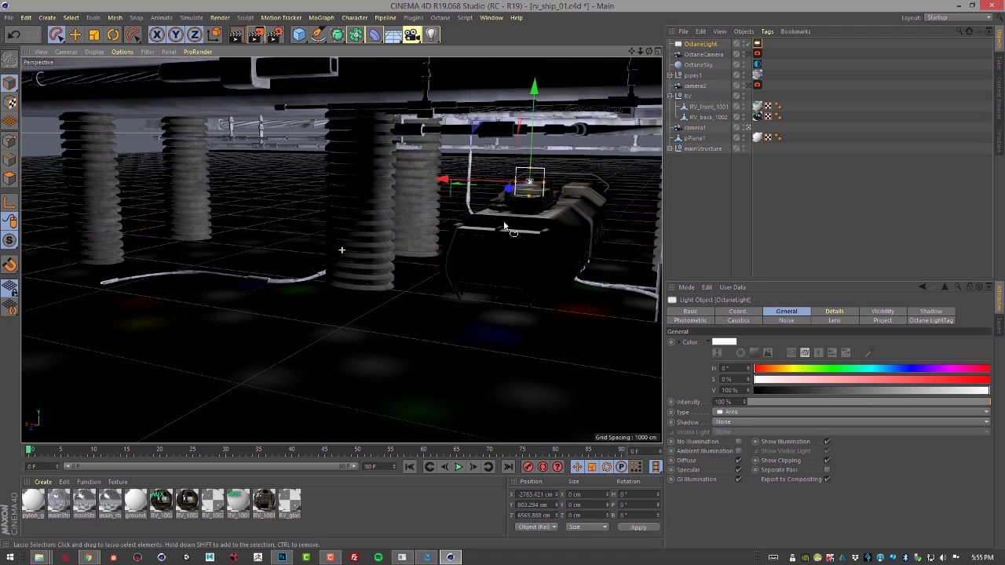
middle_click_drag(505, 227, 455, 250, "alt")
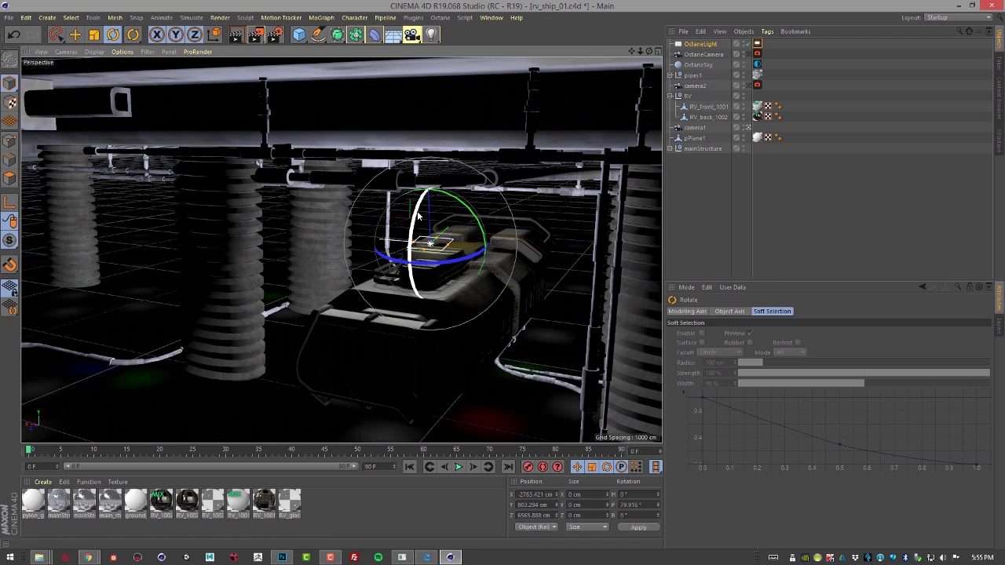
left_click_drag(414, 216, 418, 206)
Open the Live Viewer, start the Octane render and place its window beside the viewport
left_click(439, 17)
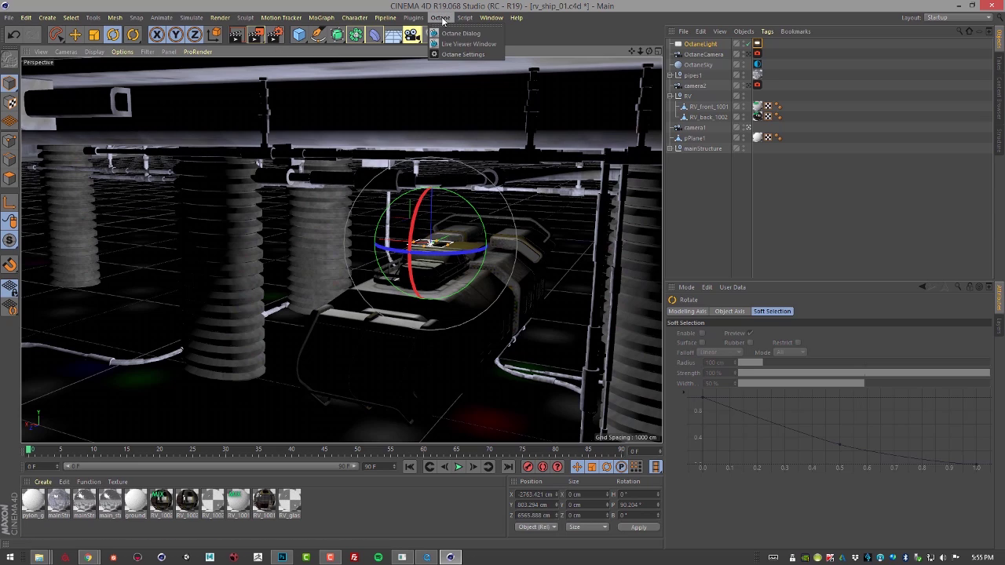
left_click(459, 44)
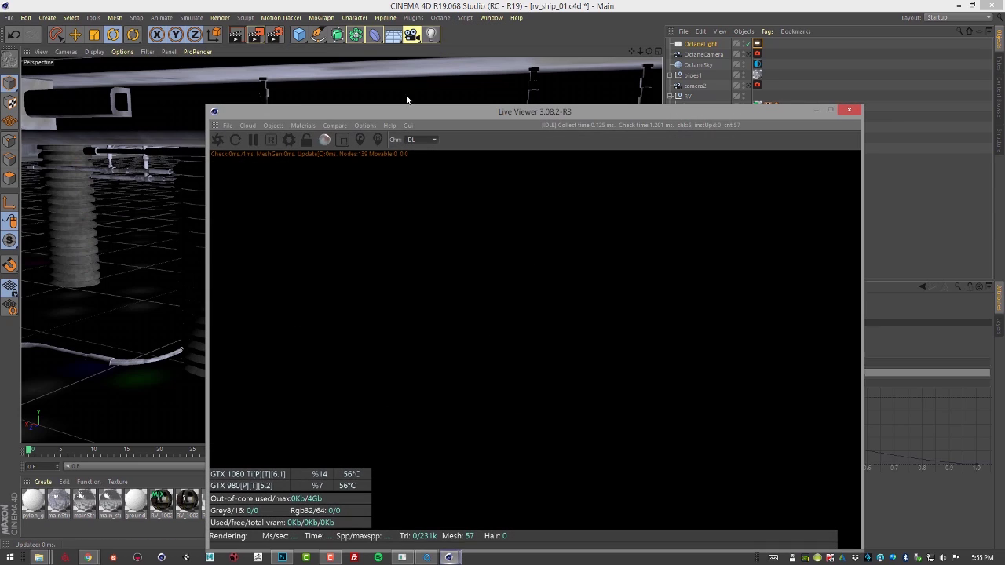
left_click(220, 140)
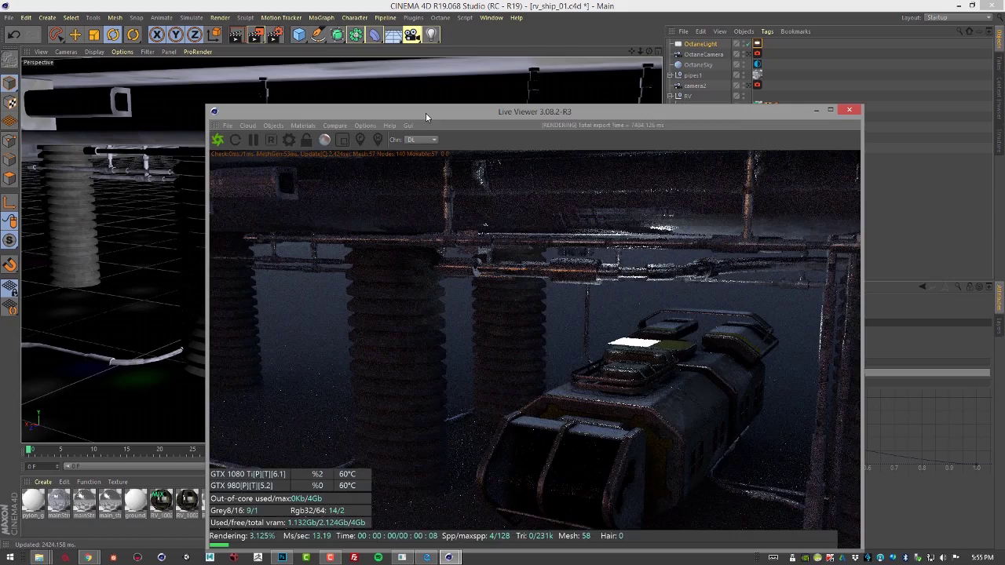
left_click_drag(427, 117, 660, 60)
Flip the area light to a pitch of about -98° to face the RV, and stretch it into a long strip
middle_click_drag(349, 238, 272, 234, "alt")
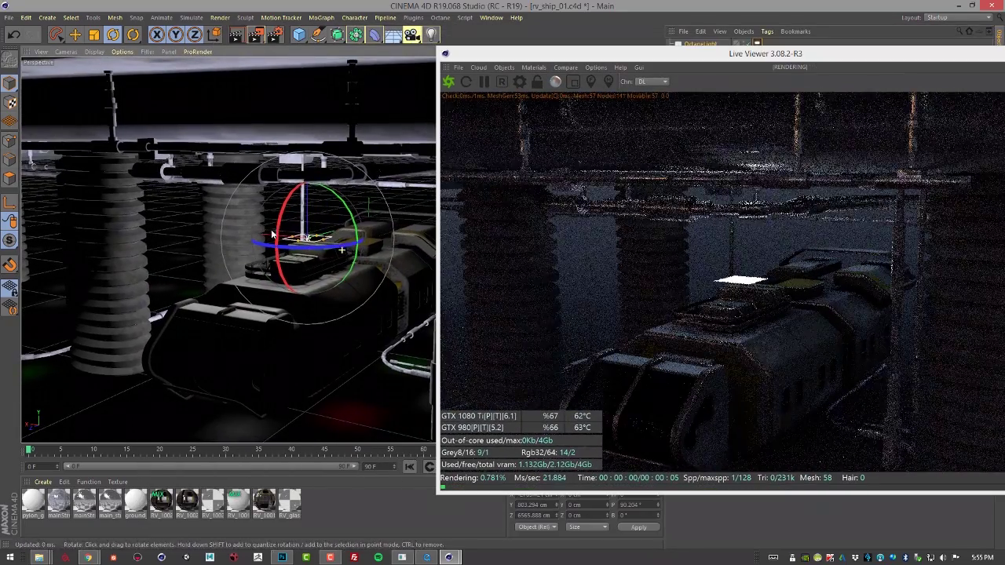
left_click_drag(273, 235, 281, 273)
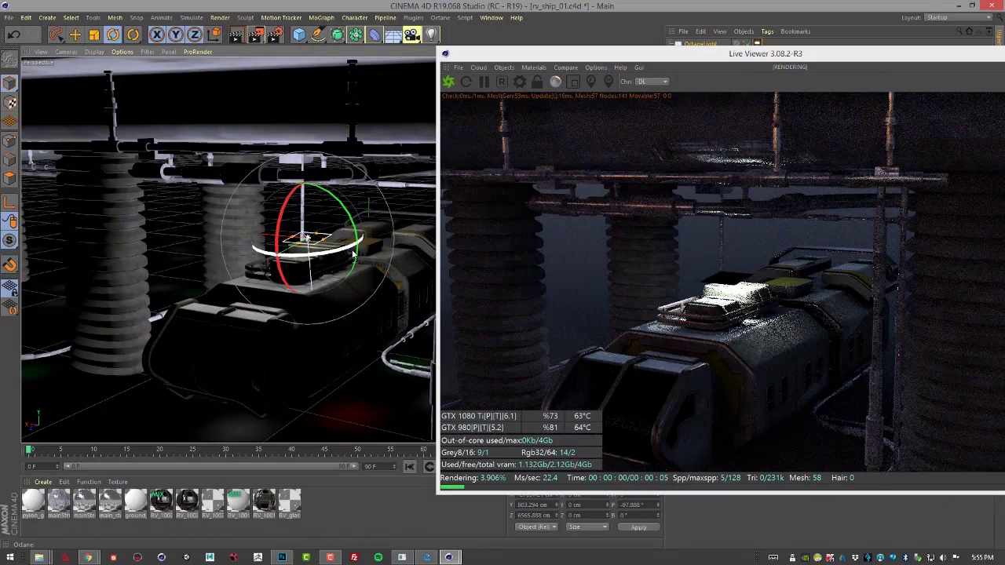
left_click_drag(362, 249, 308, 350)
Raise the strip light up among the ceiling pipes and shift it to about Y 1269 cm, Z 6918 cm
left_click(75, 36)
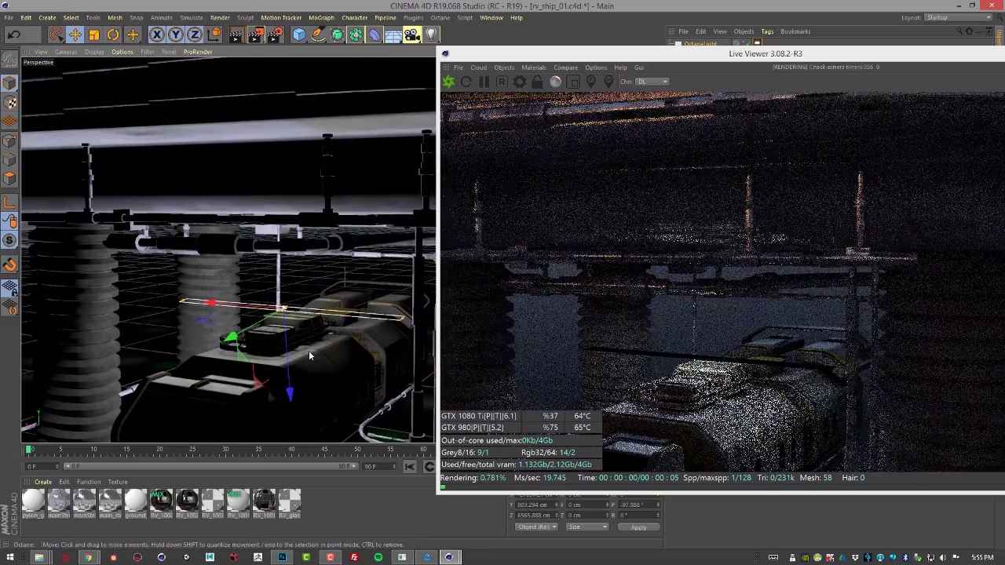
left_click_drag(291, 392, 308, 231)
left_click_drag(704, 54, 637, 78)
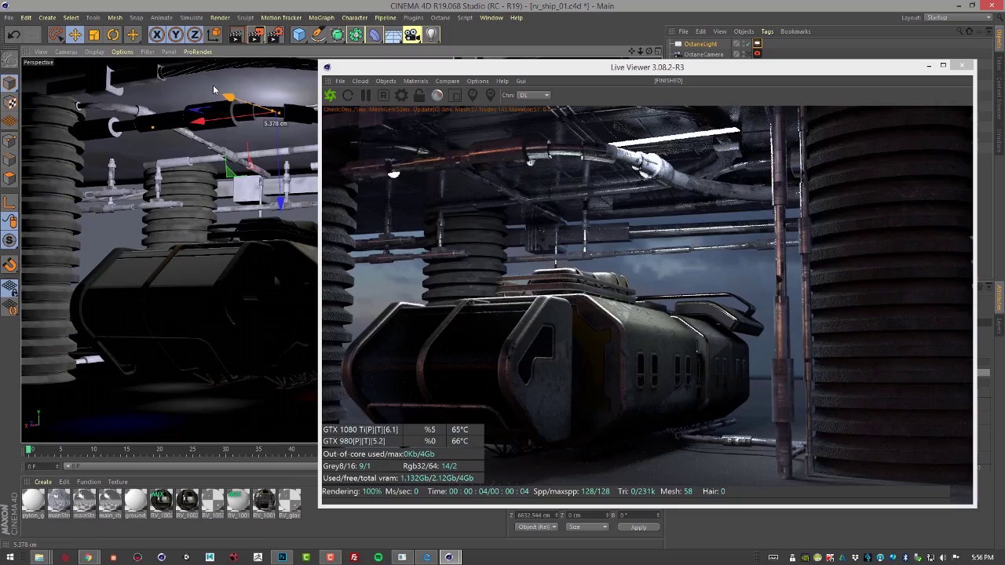
left_click_drag(233, 99, 192, 79)
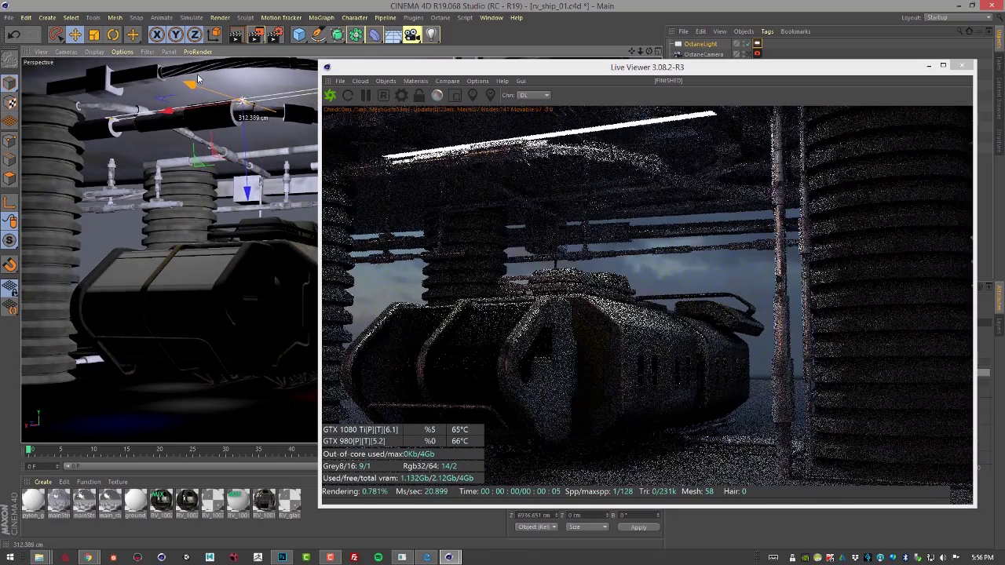
left_click_drag(247, 188, 250, 183)
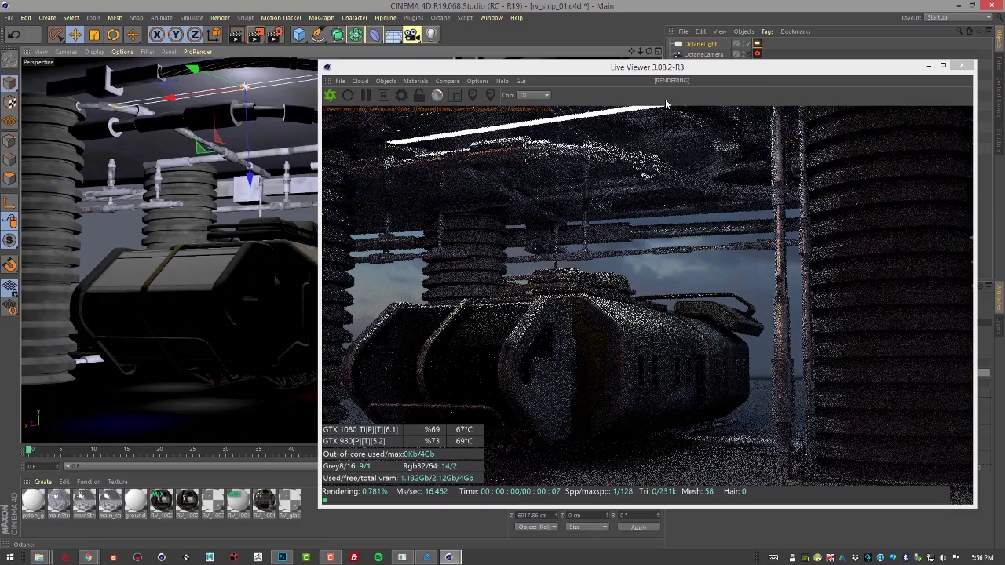
Set the OctaneSky environment's RotX to about -0.406 and reframe the RV between the pillars in the Live Viewer
left_click_drag(659, 73, 365, 32)
left_click_drag(382, 220, 508, 76)
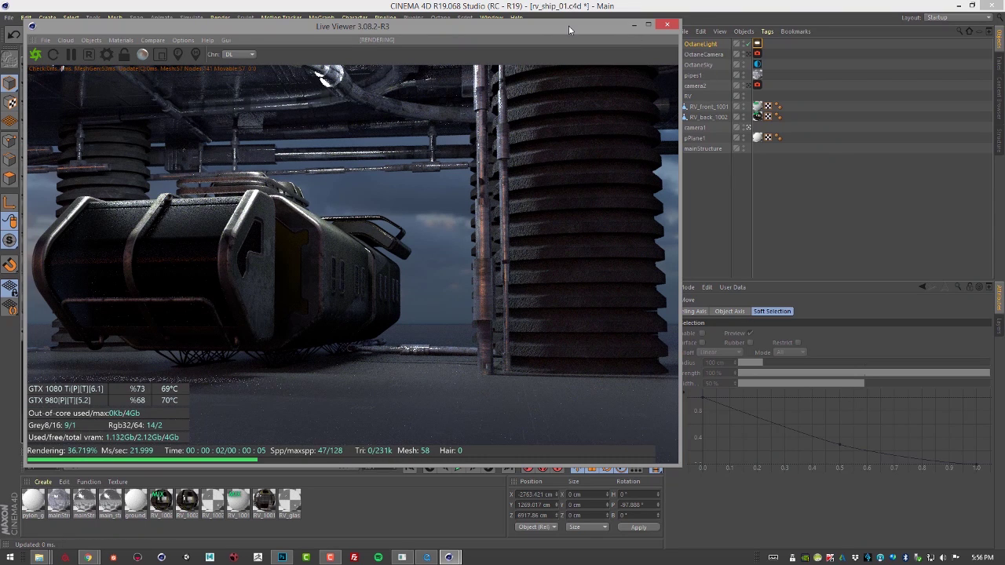
left_click_drag(569, 30, 527, 19)
left_click(757, 66)
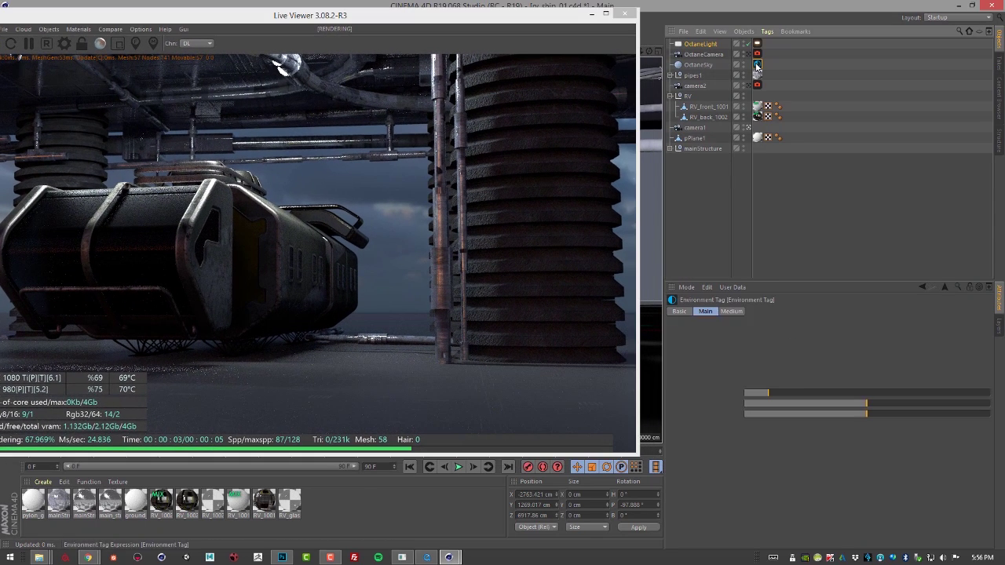
left_click_drag(858, 407, 817, 409)
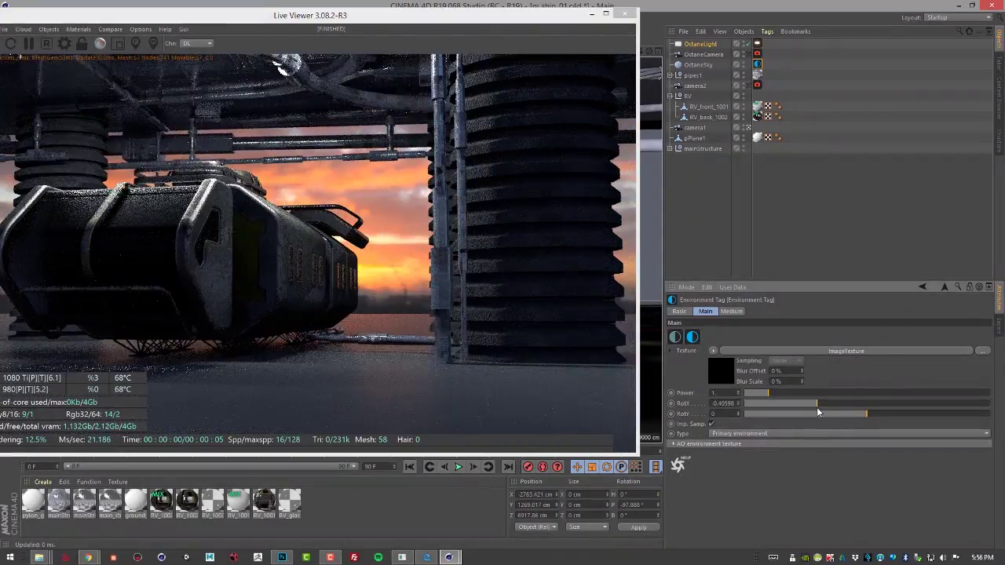
middle_click_drag(397, 340, 413, 322)
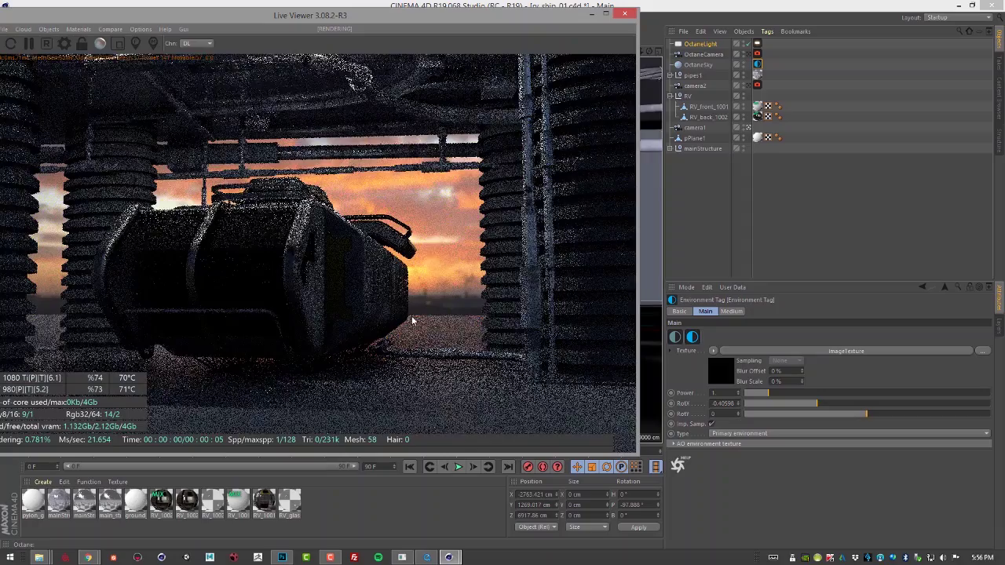
left_click_drag(280, 19, 305, 21)
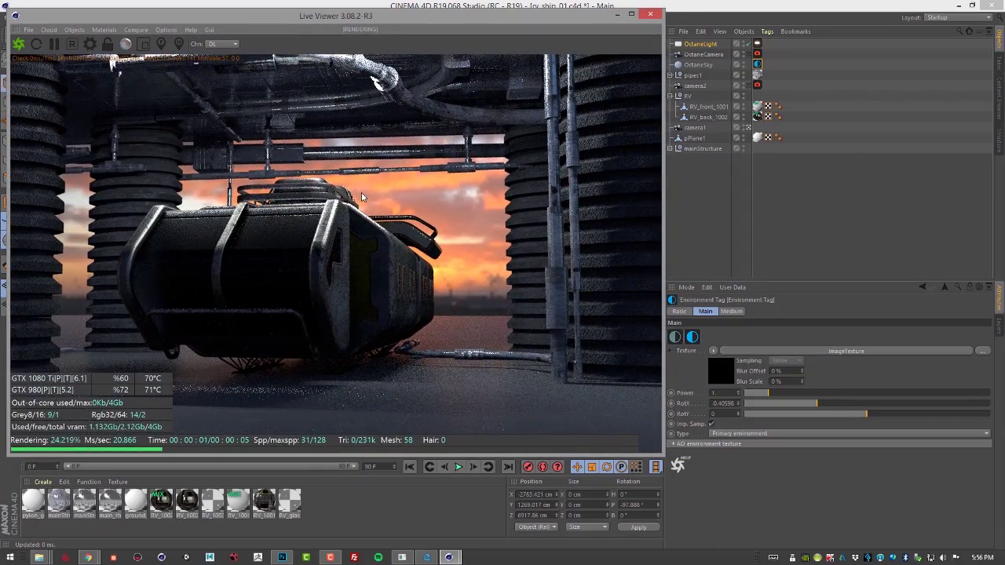
Look through the OctaneCamera in the viewport and move the Live Viewer aside so both views can be seen
middle_click_drag(361, 224, 355, 256)
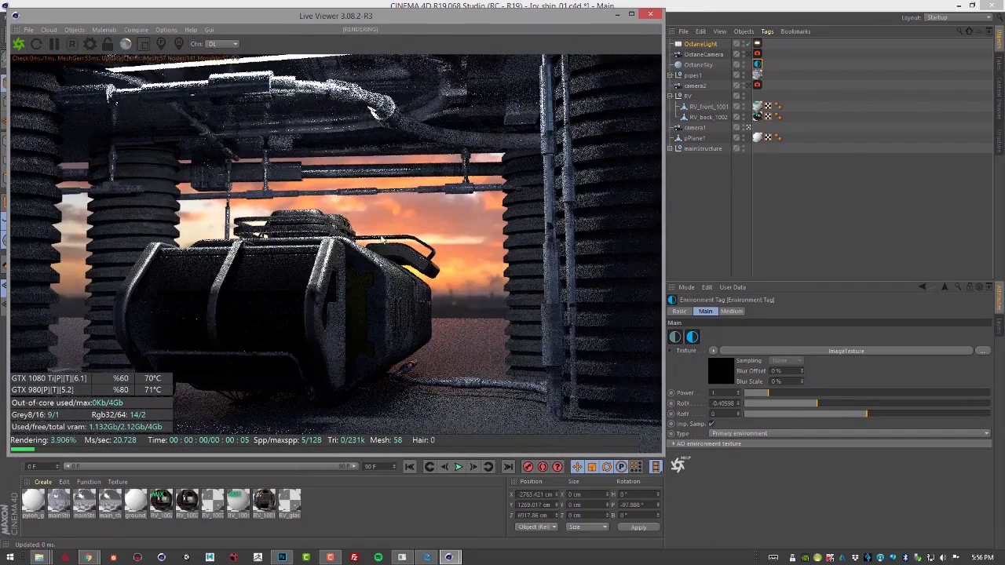
left_click(757, 55)
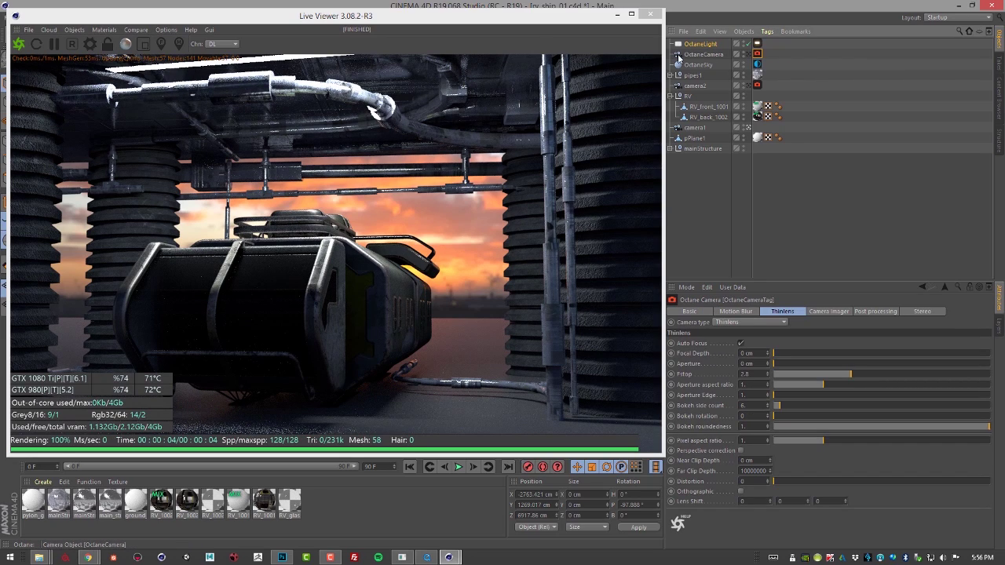
left_click_drag(444, 23, 629, 23)
left_click(66, 52)
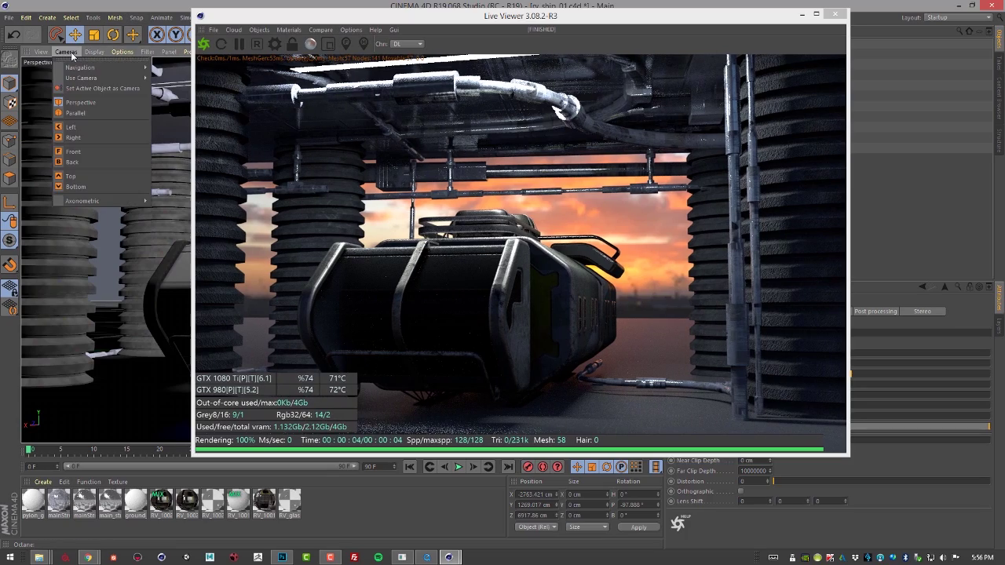
mouse_move(87, 79)
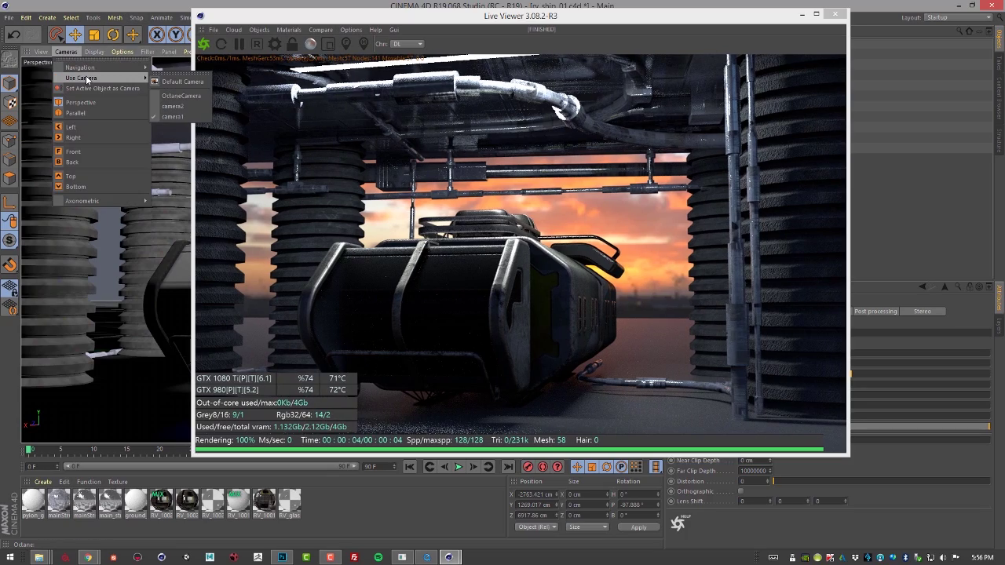
left_click(194, 97)
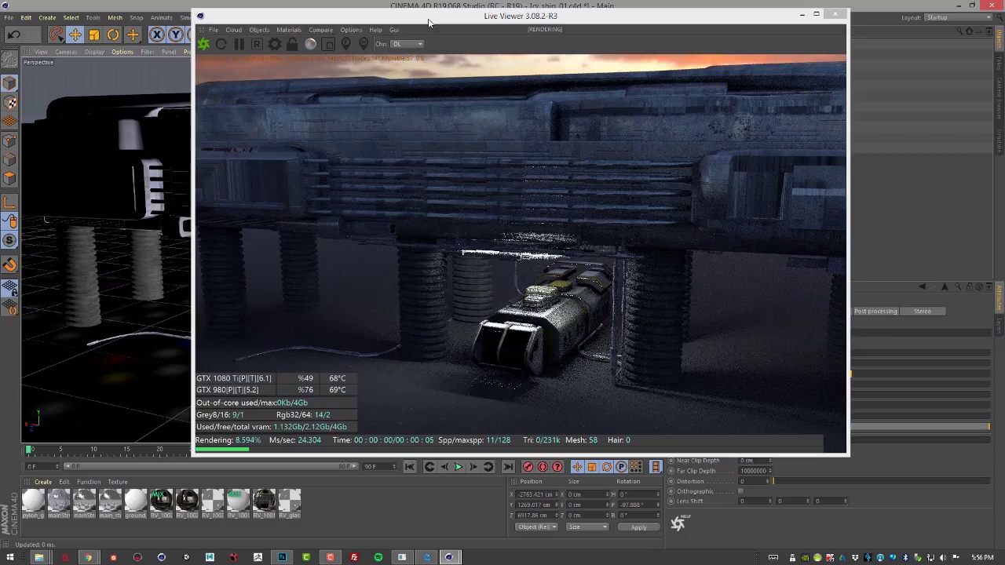
left_click_drag(429, 23, 771, 66)
Reframe the OctaneCamera to a low three-quarter front view of the RV between the pillars, with the ceiling pipes in shot
left_click_drag(342, 249, 354, 229, "alt")
left_click_drag(158, 186, 177, 189, "alt")
right_click_drag(305, 218, 369, 229, "alt")
middle_click_drag(369, 228, 357, 219, "alt")
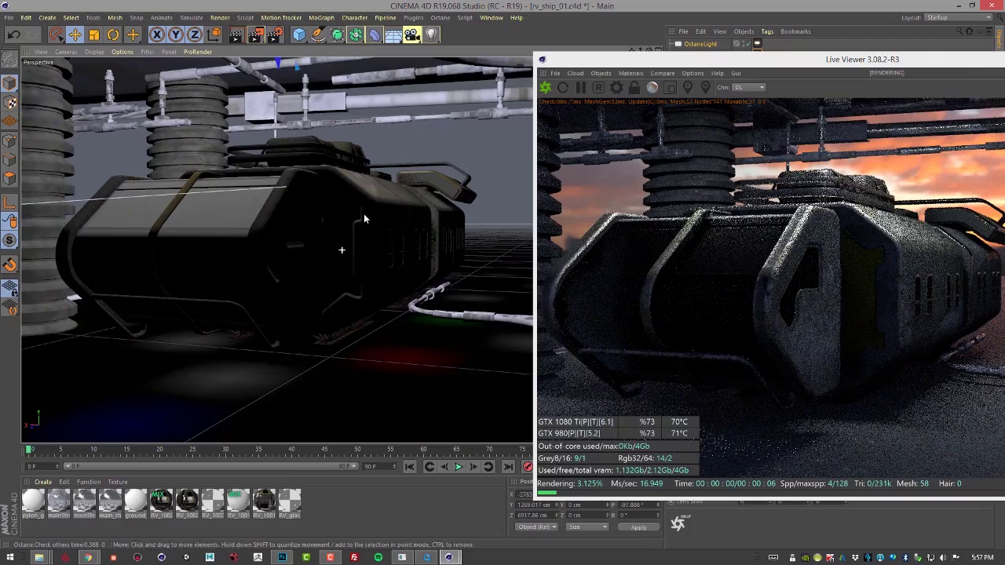
left_click_drag(364, 213, 377, 210, "alt")
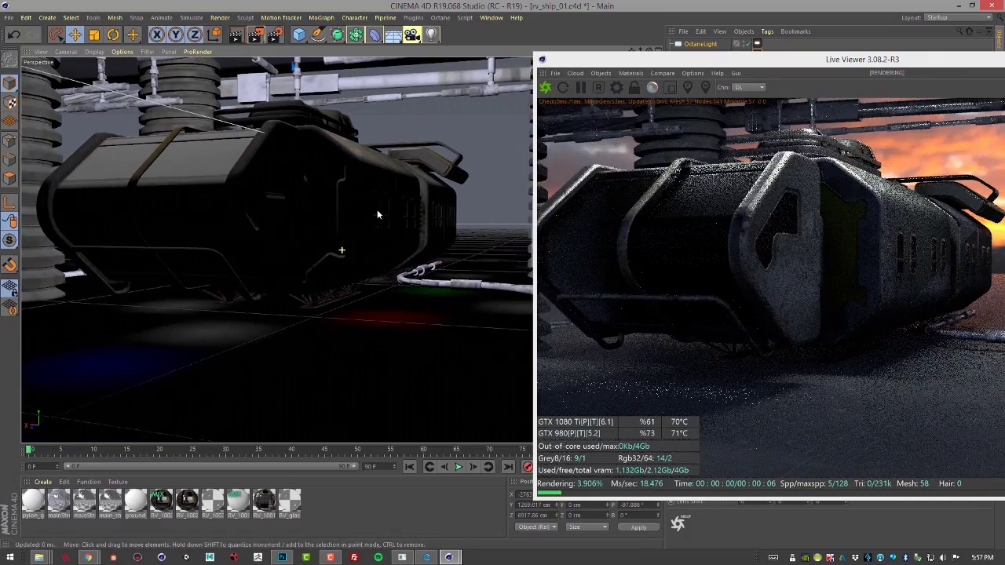
right_click_drag(377, 211, 371, 211, "alt")
left_click_drag(372, 210, 371, 214, "alt")
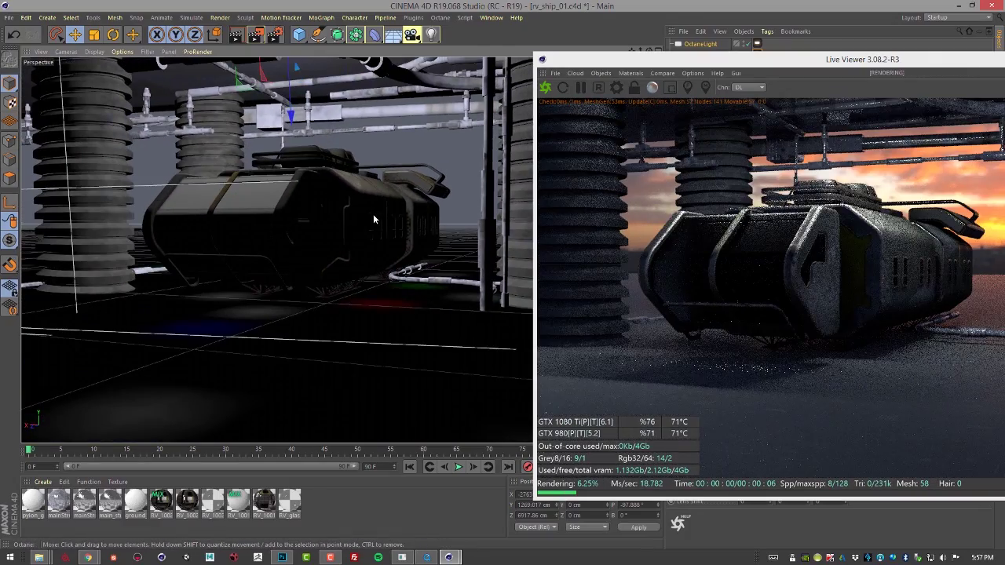
left_click_drag(674, 77, 537, 104)
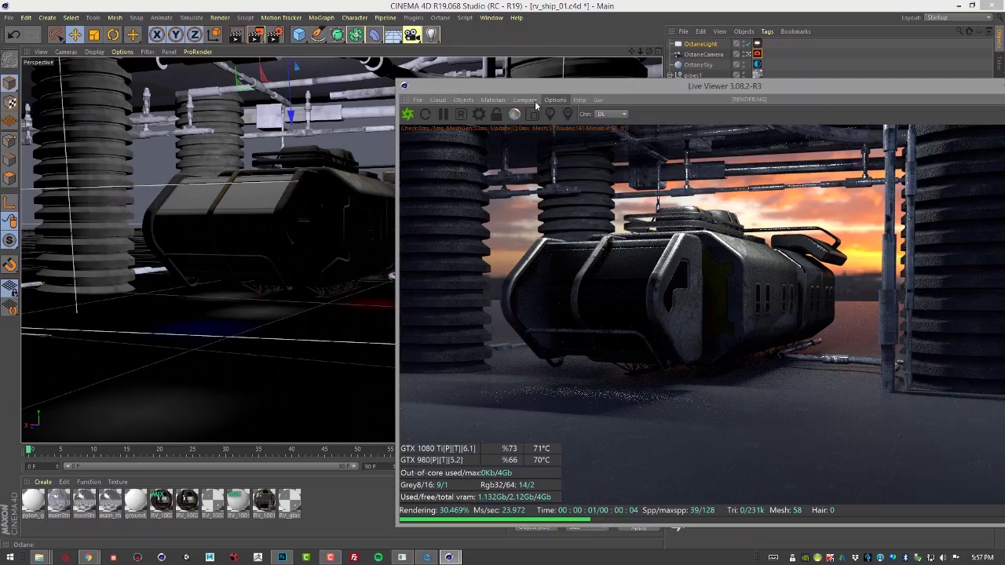
left_click_drag(341, 249, 336, 182, "alt")
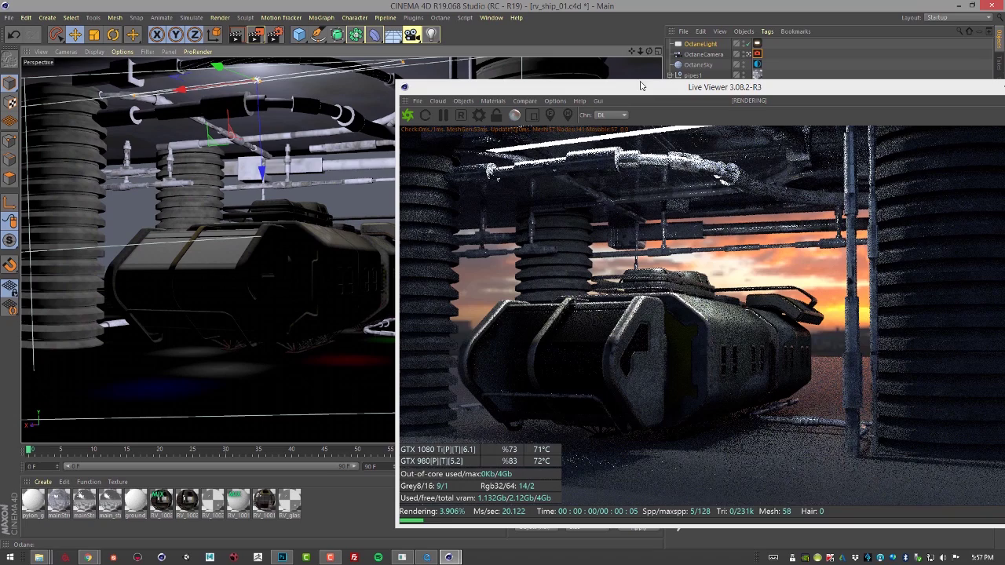
Place the Live Viewer over the viewport and show the OctaneCamera tag's Thinlens settings beside it
left_click_drag(662, 88, 285, 36)
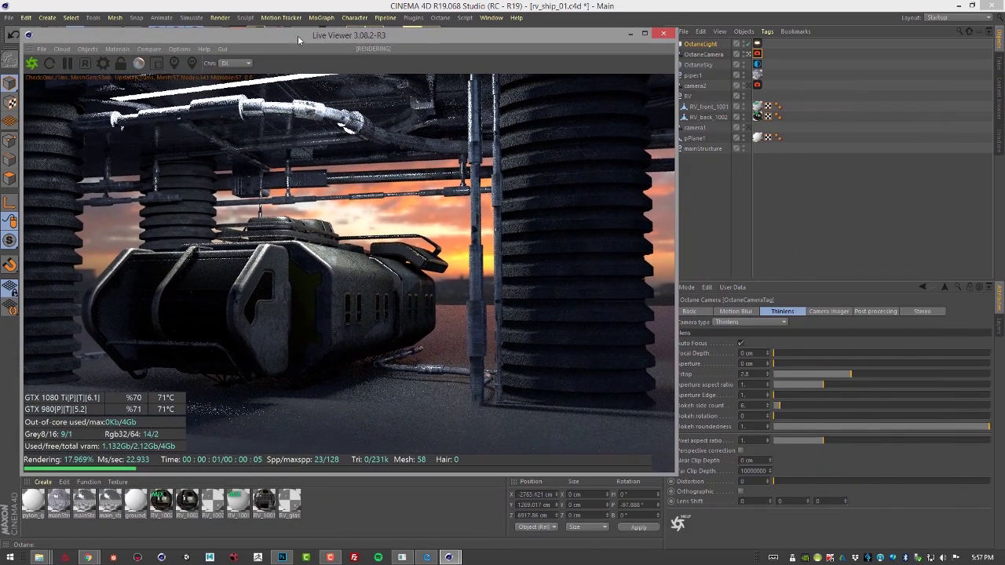
left_click_drag(548, 35, 532, 26)
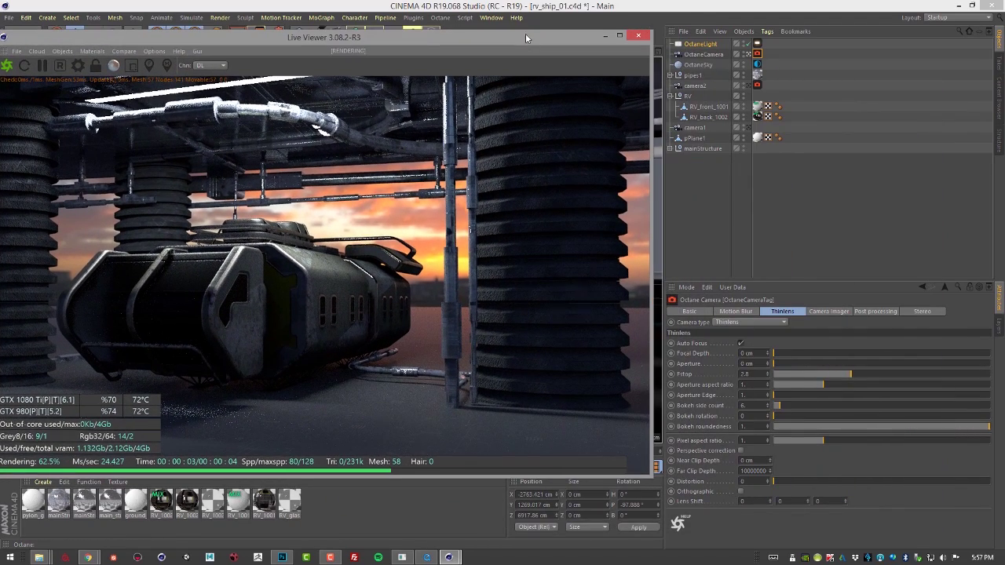
left_click(760, 53)
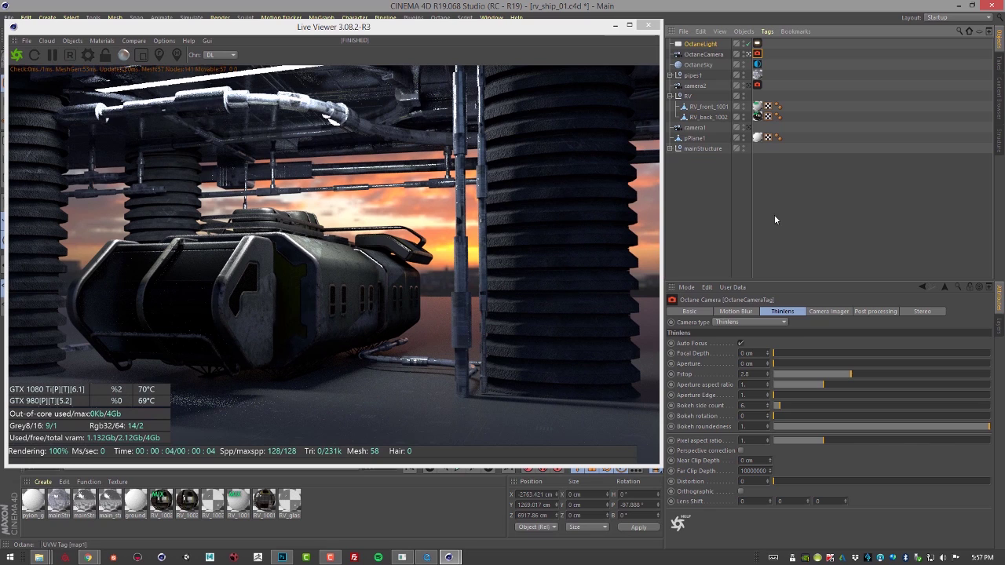
left_click_drag(576, 44, 568, 43)
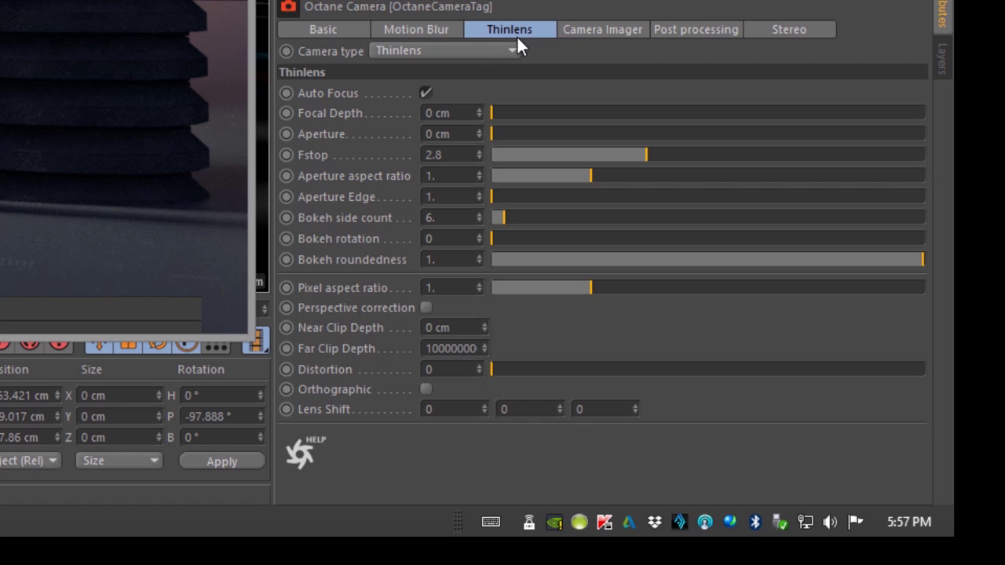
Try the Panoramic camera type on the OctaneCamera tag, then return it to Thinlens
left_click(469, 52)
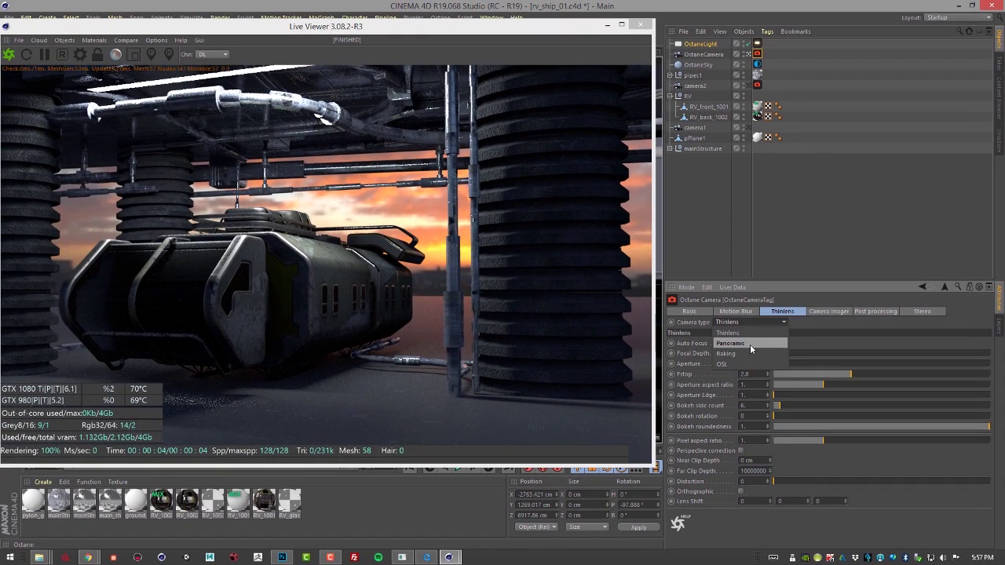
left_click(751, 343)
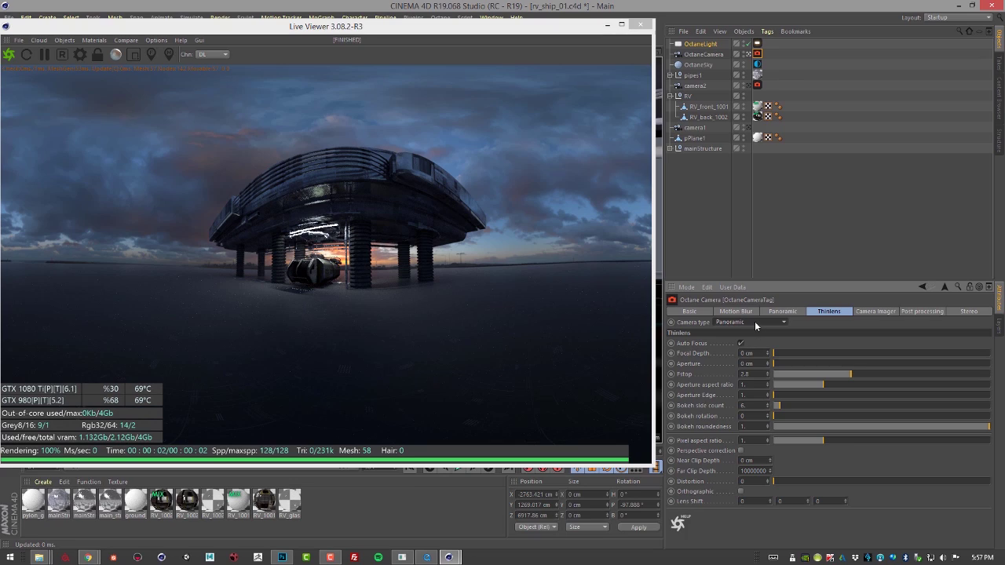
left_click(755, 322)
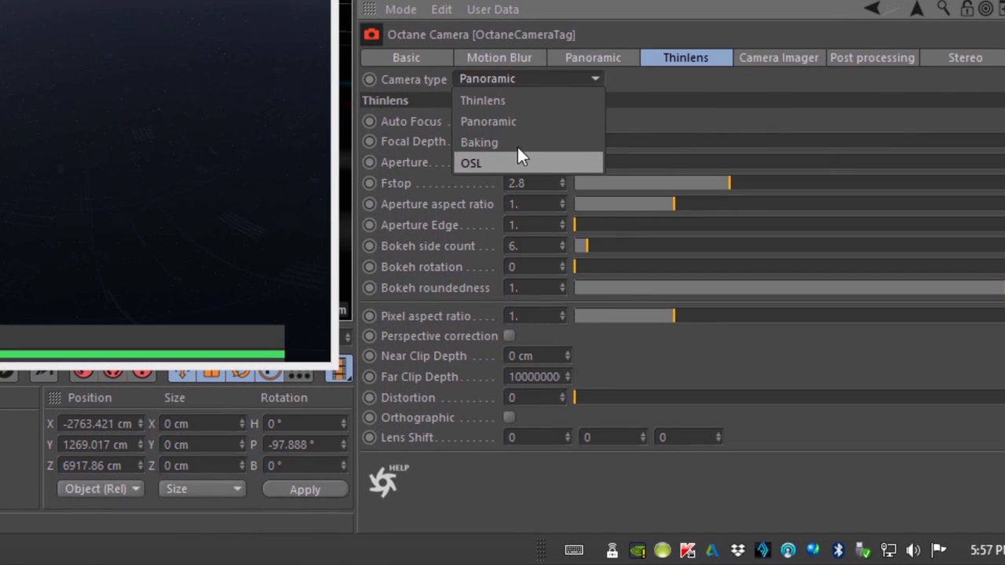
left_click(531, 102)
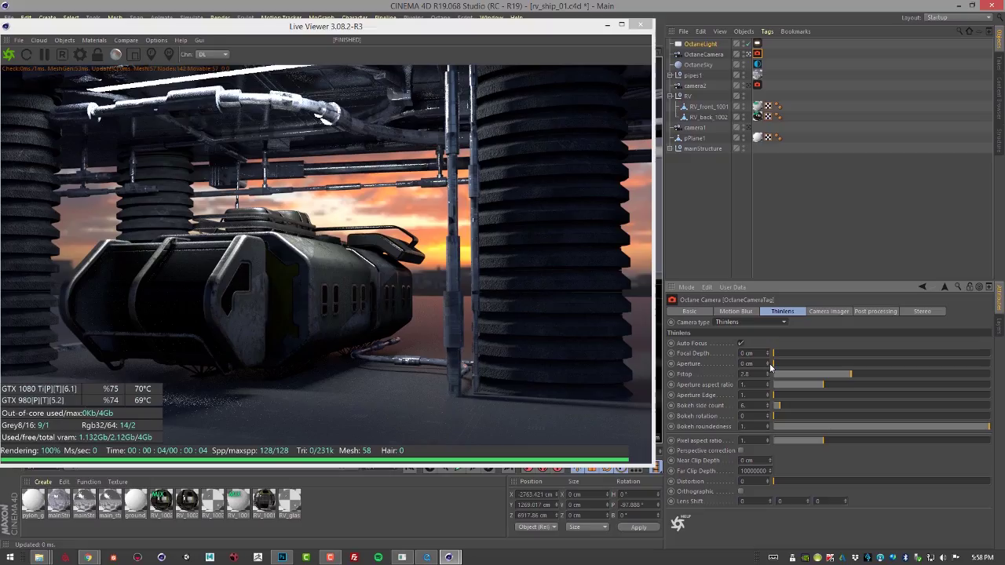
Raise the OctaneCamera's aperture to 50.913 cm and try a focal depth of about 17 cm with Auto Focus on
left_click_drag(775, 365, 930, 365)
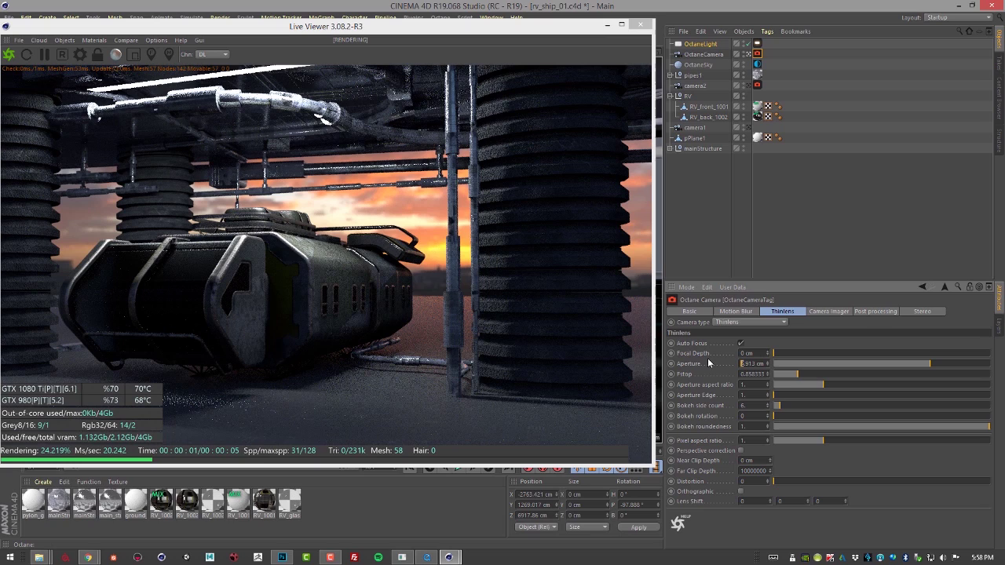
type("50")
key("Return")
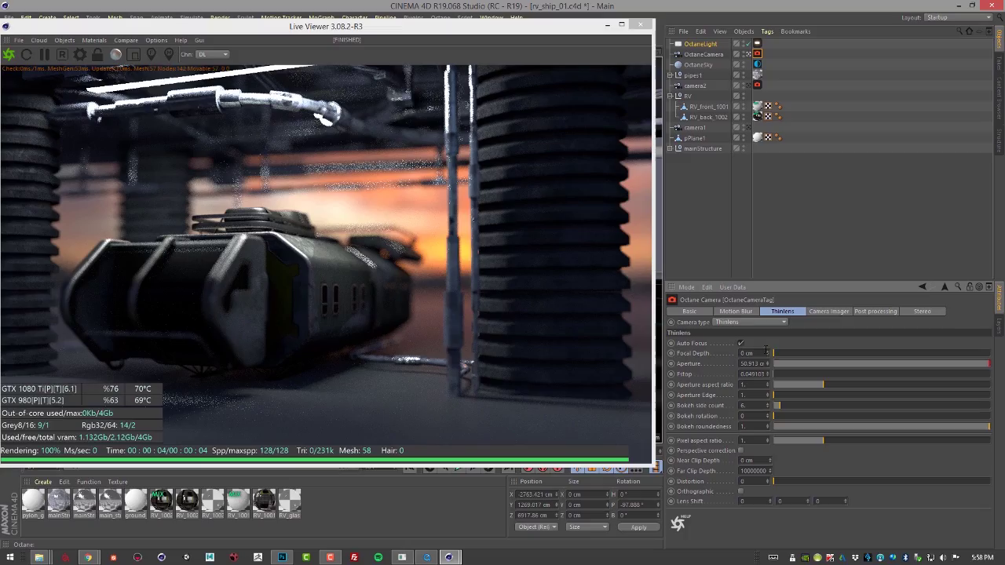
left_click_drag(775, 353, 806, 362)
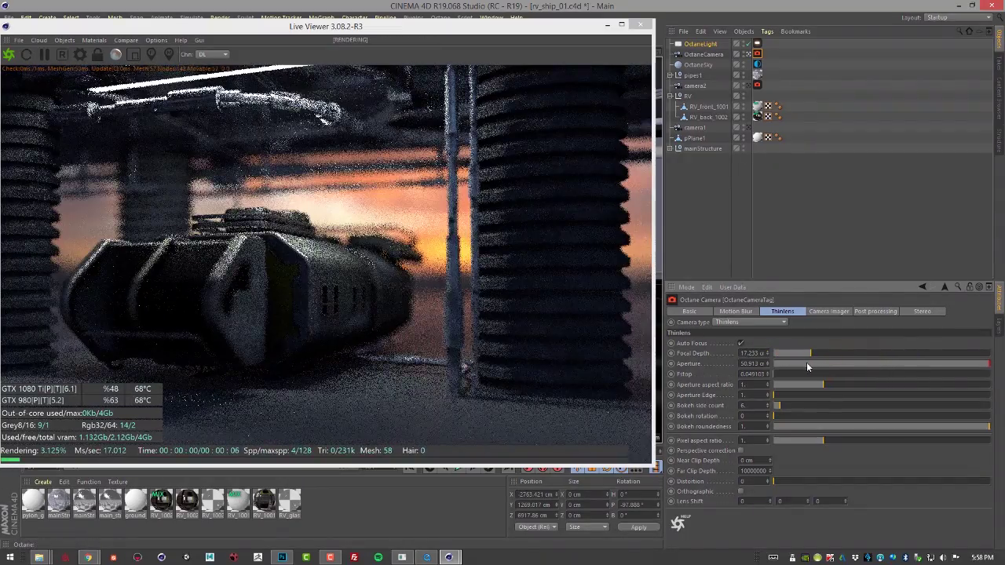
Turn off Auto Focus, set the aperture to 20.913 cm and adjust the focal depth manually
left_click(741, 345)
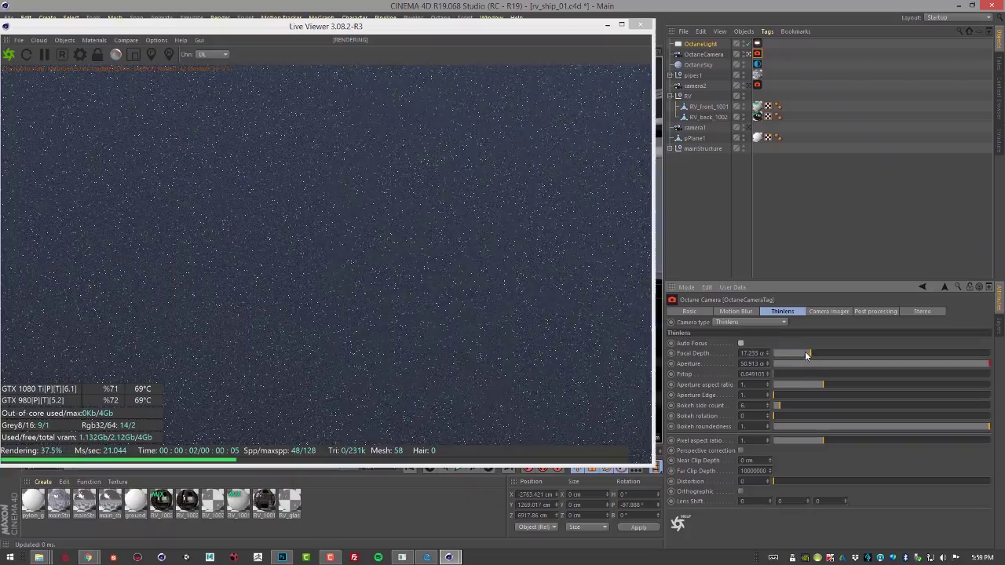
mouse_move(806, 354)
left_mouse_down()
mouse_move(778, 353)
mouse_move(930, 367)
mouse_move(798, 355)
left_mouse_up()
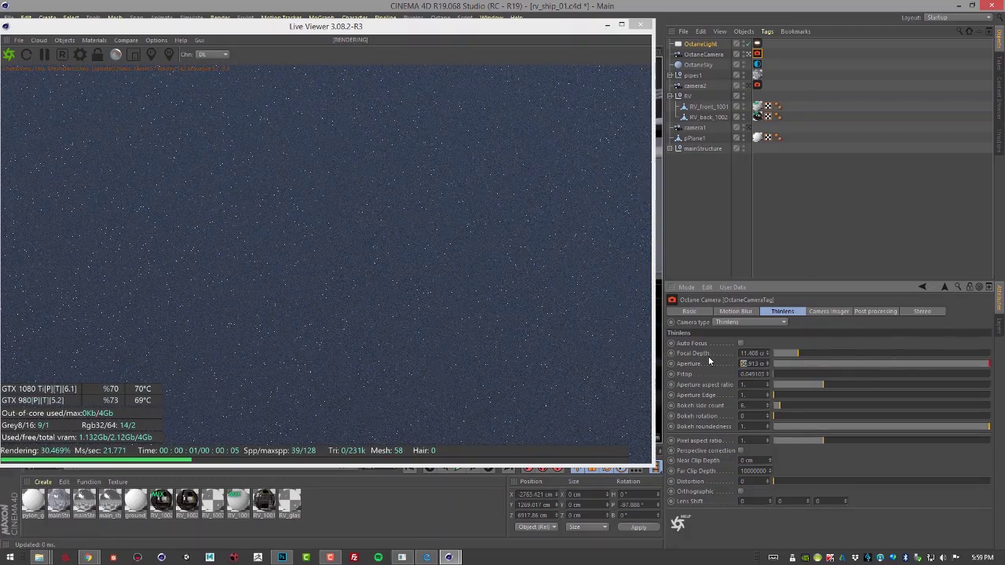
key("Return")
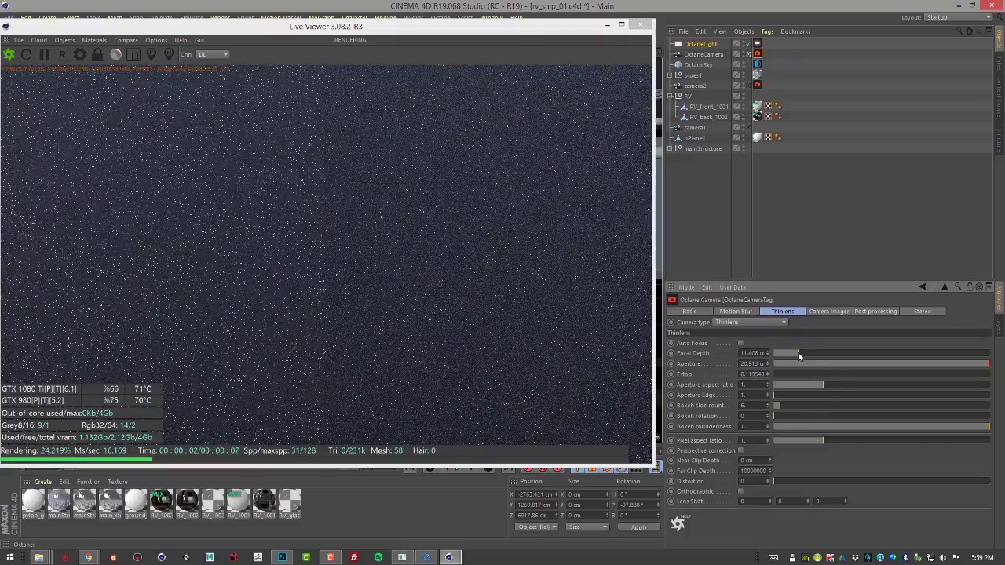
left_click_drag(798, 355, 861, 354)
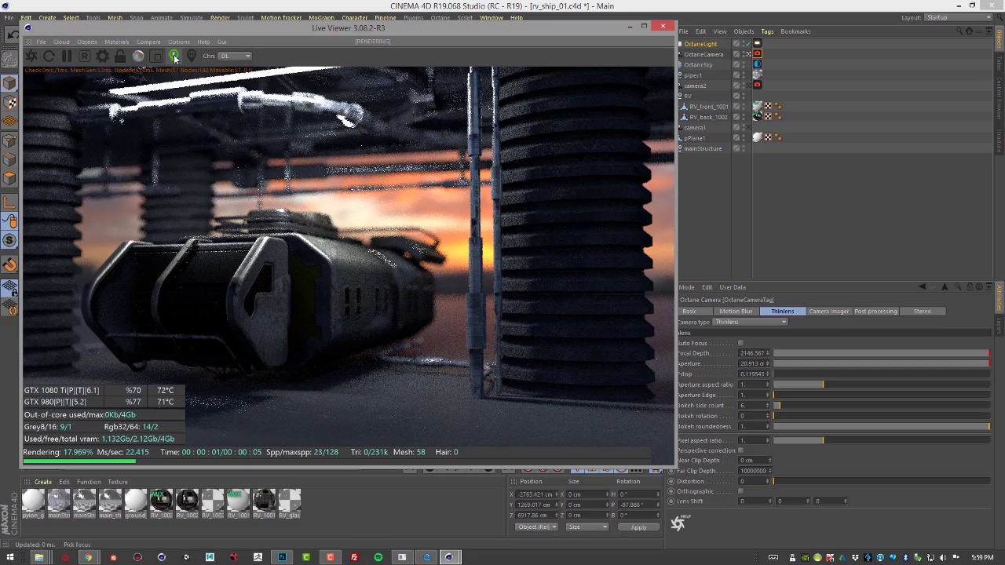
Test focus points on the RV's rear, underside and front with Pick Focus, ending on the roof unit
left_click(399, 246)
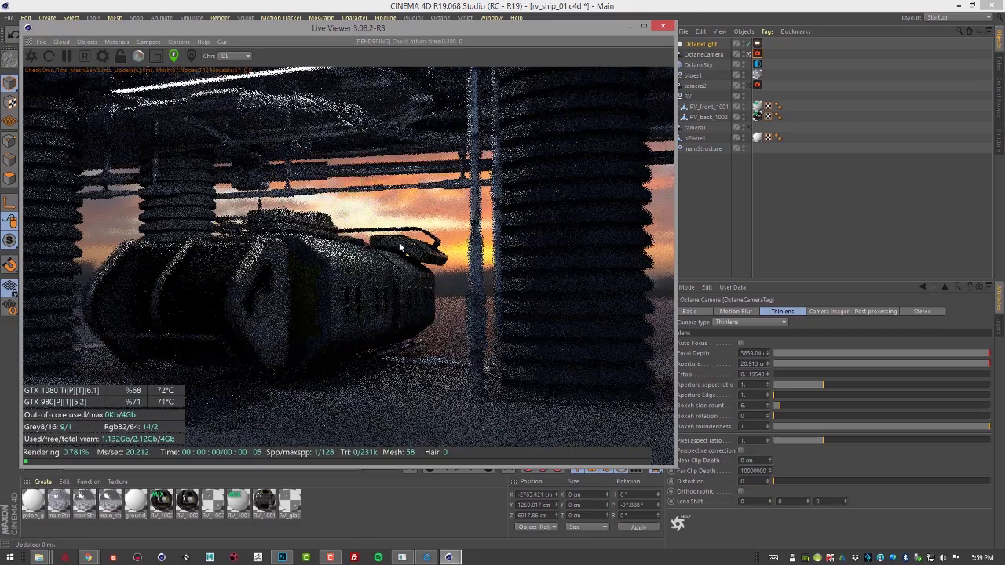
left_click(394, 338)
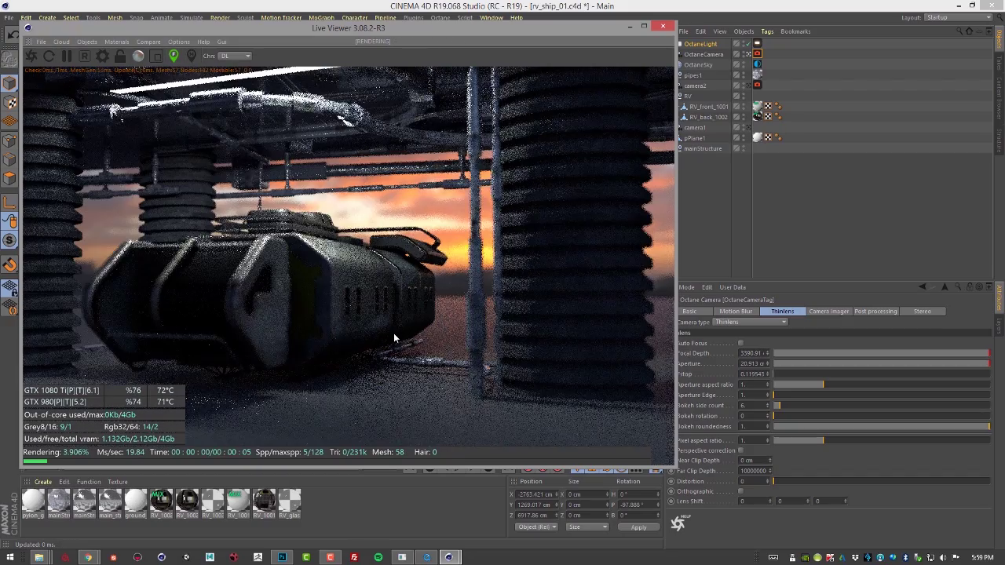
left_click(324, 348)
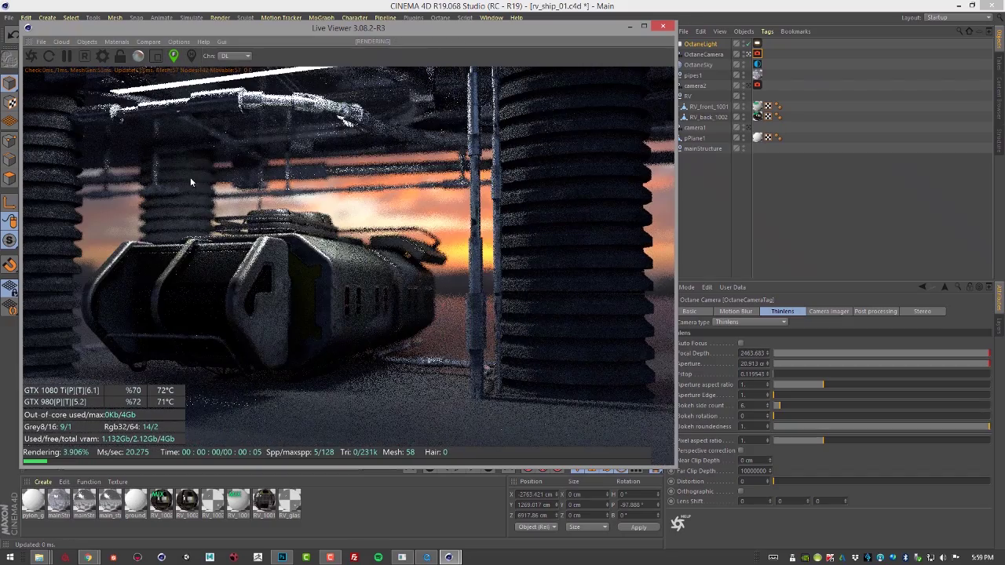
left_click(218, 253)
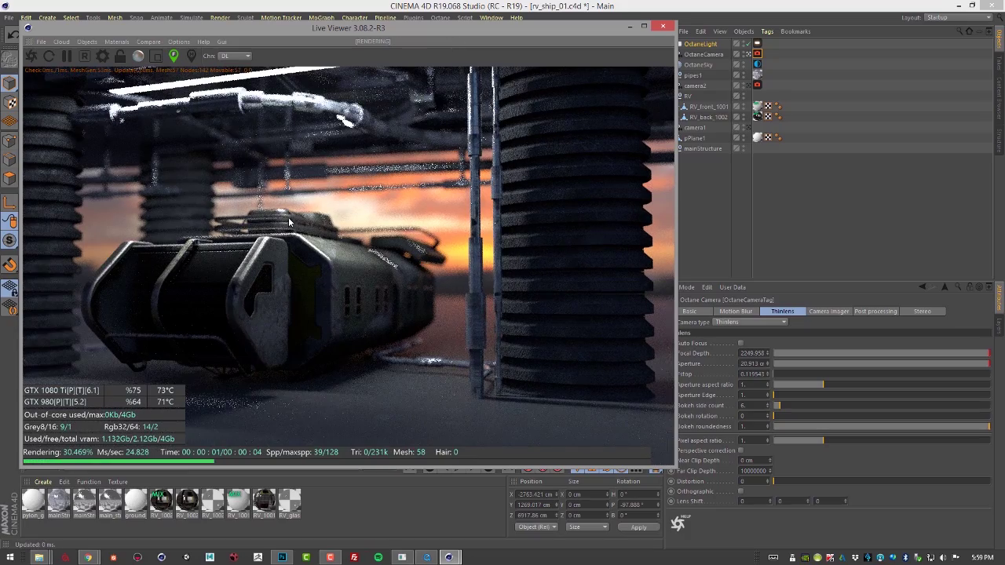
left_click(291, 222)
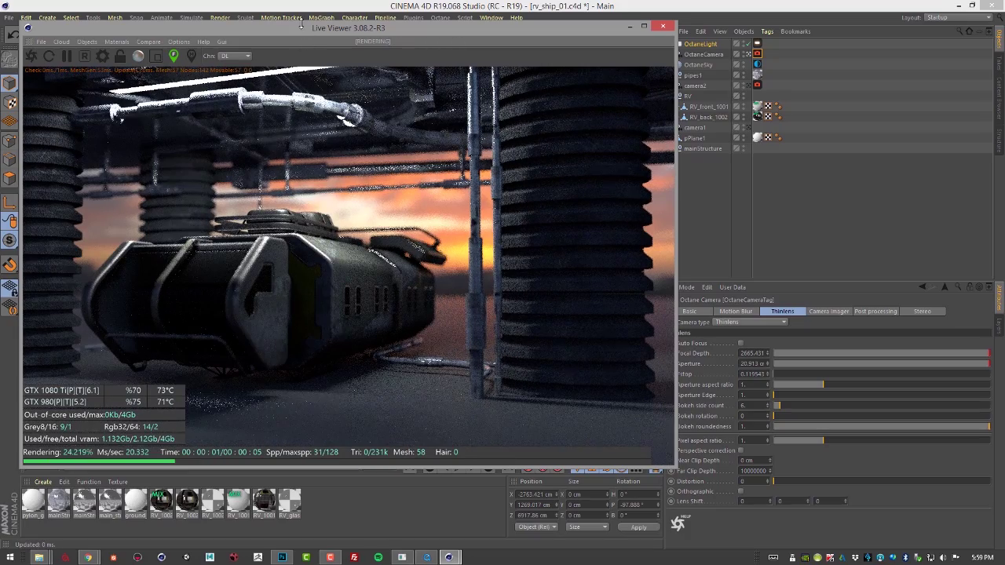
Uncover the camera settings, try lower aperture and f-stop values, and set the aperture to 20 cm
left_click_drag(301, 24, 270, 11)
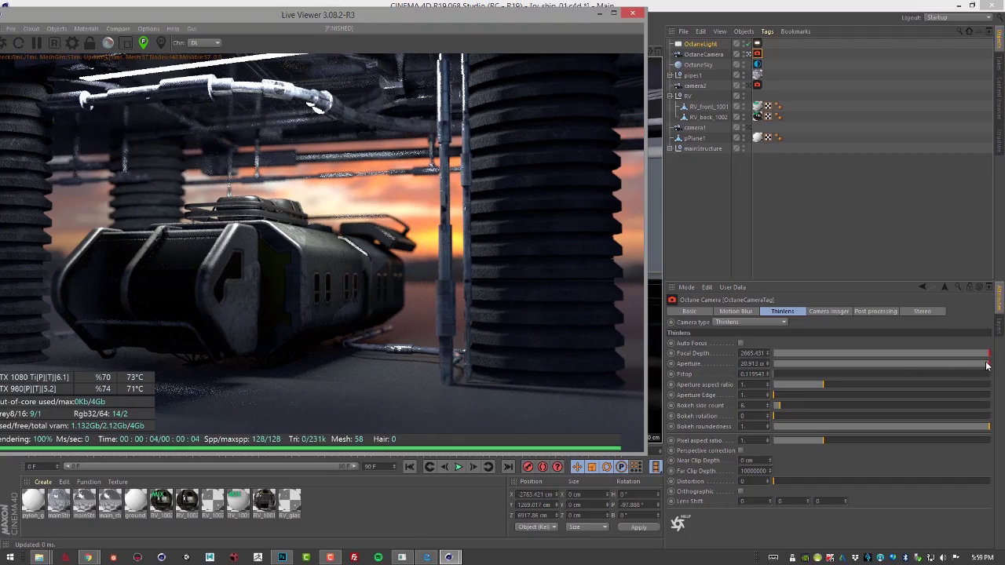
left_click_drag(987, 364, 797, 364)
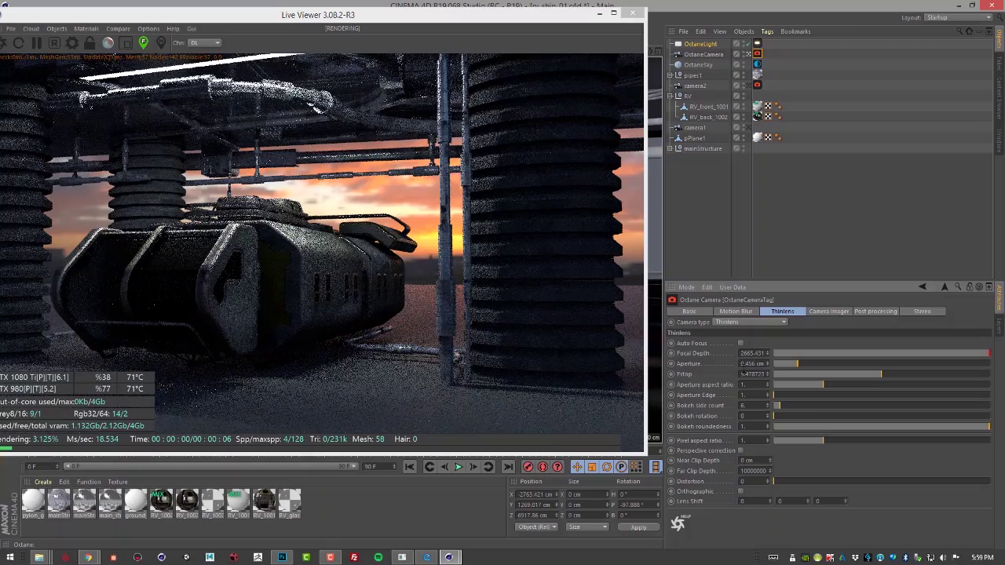
left_click_drag(873, 377, 739, 364)
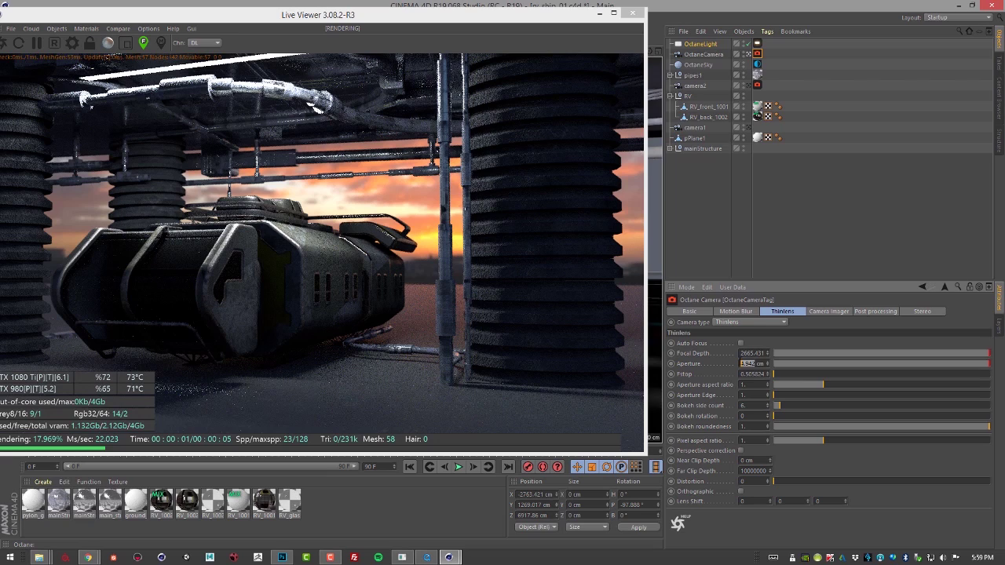
type("20")
key("Return")
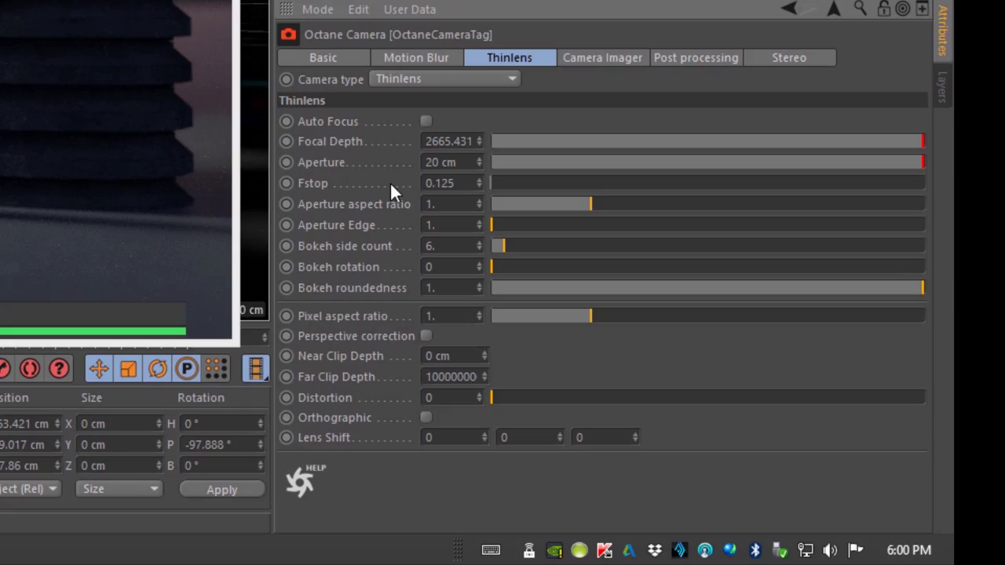
Try an aperture aspect ratio of about 3.5 with bokeh rotation around 0.37, and raise the aspect ratio to about 4.34
left_click_drag(593, 203, 812, 219)
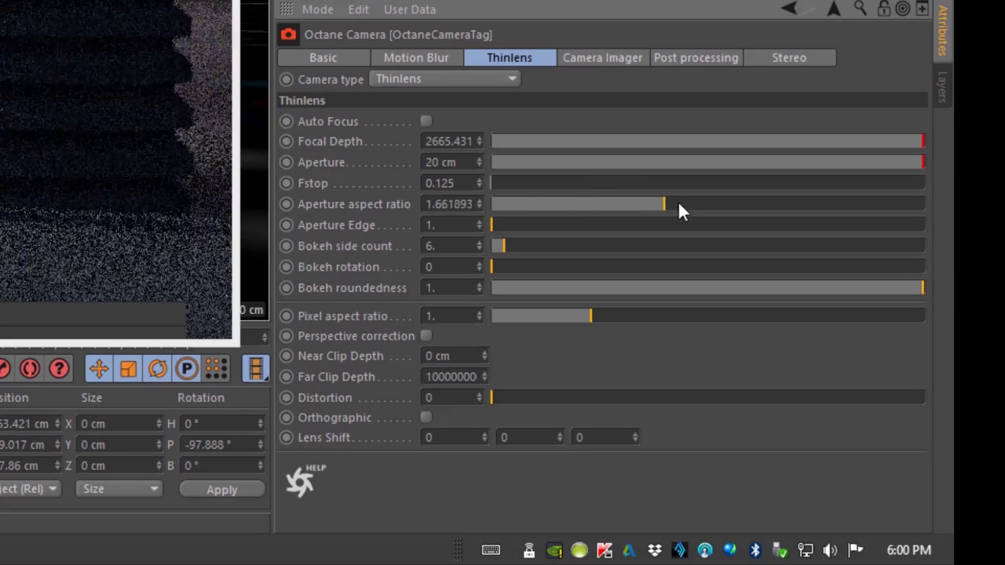
left_click_drag(842, 258, 892, 257)
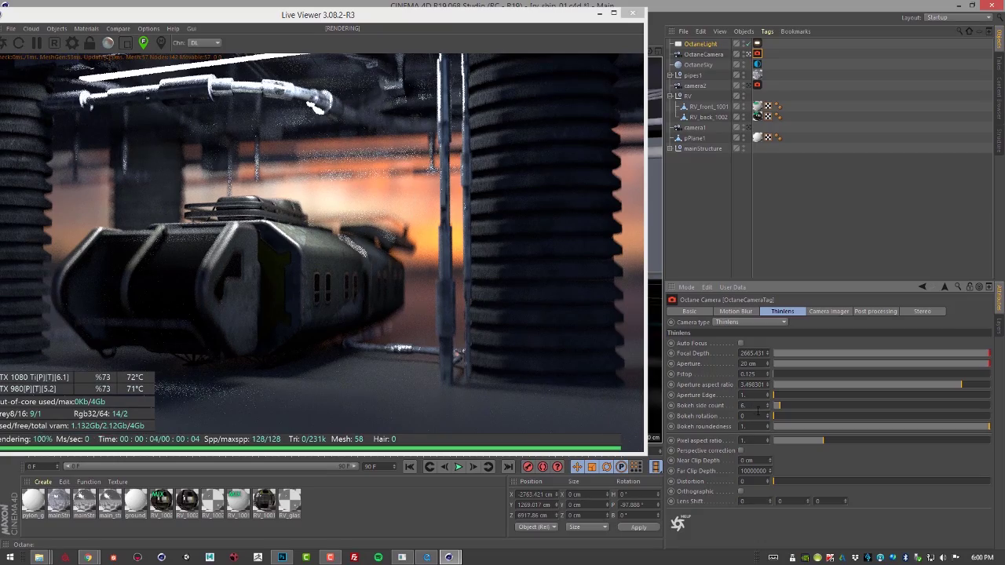
left_click_drag(777, 419, 841, 415)
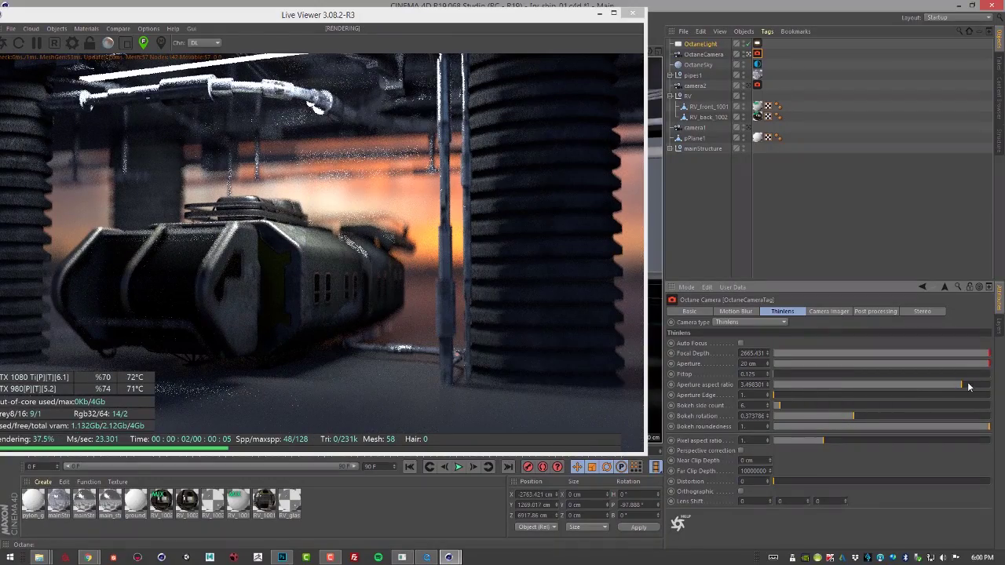
left_click_drag(967, 387, 1004, 385)
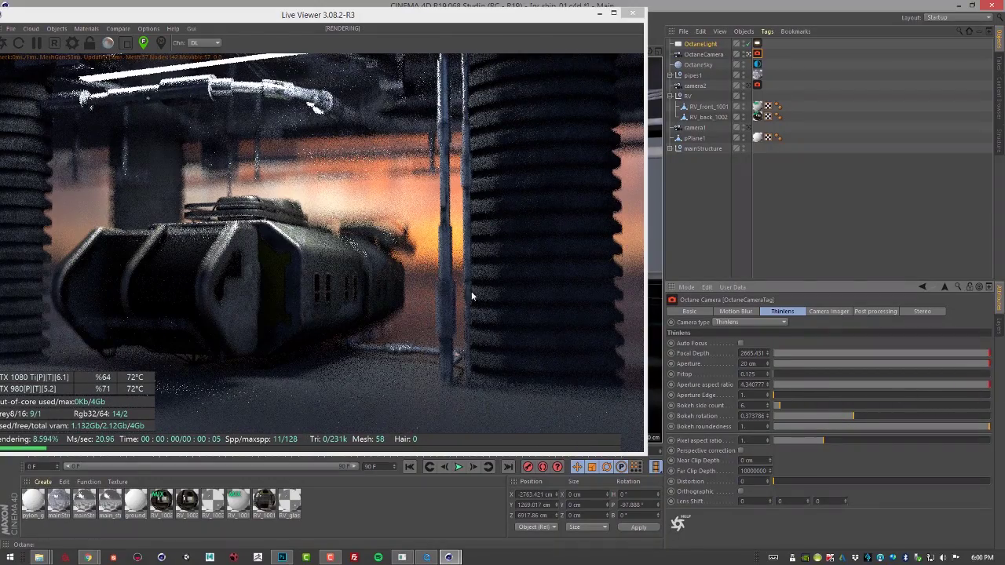
Lower the bokeh side count to 3 and try several bokeh rotations between about 0.09 and 0.83, ending on about 0.21
left_click_drag(777, 408, 774, 408)
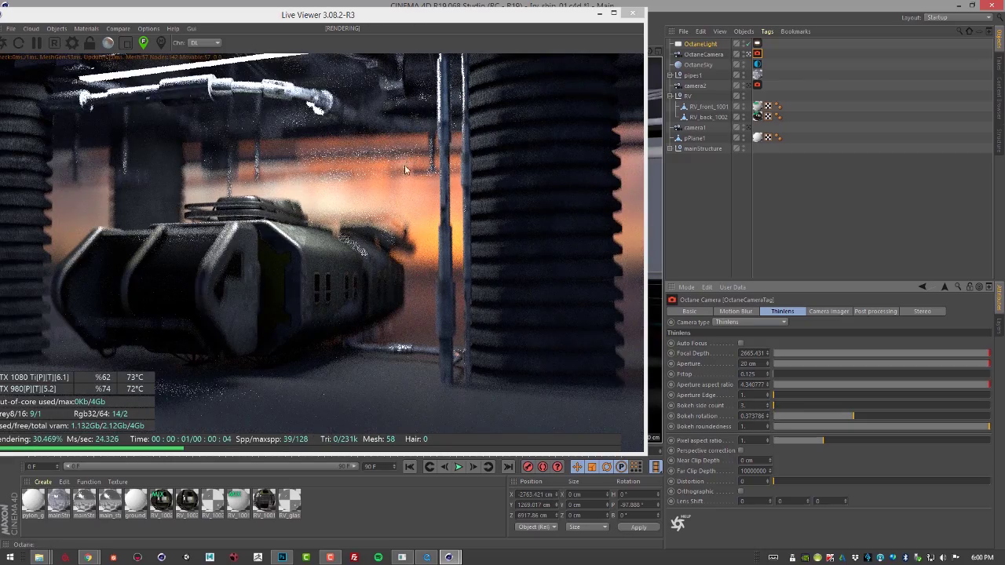
left_click_drag(833, 413, 793, 416)
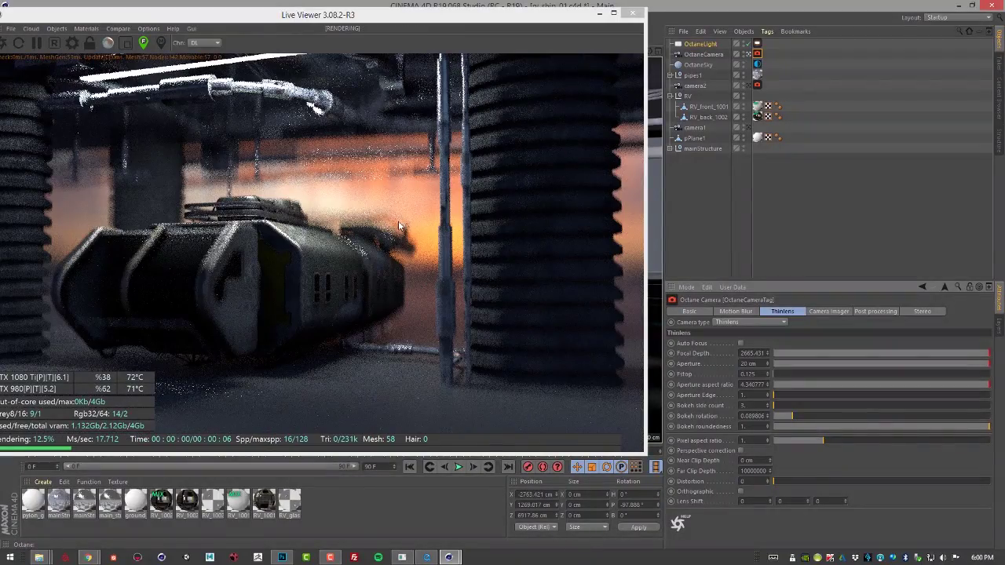
left_click_drag(793, 416, 960, 426)
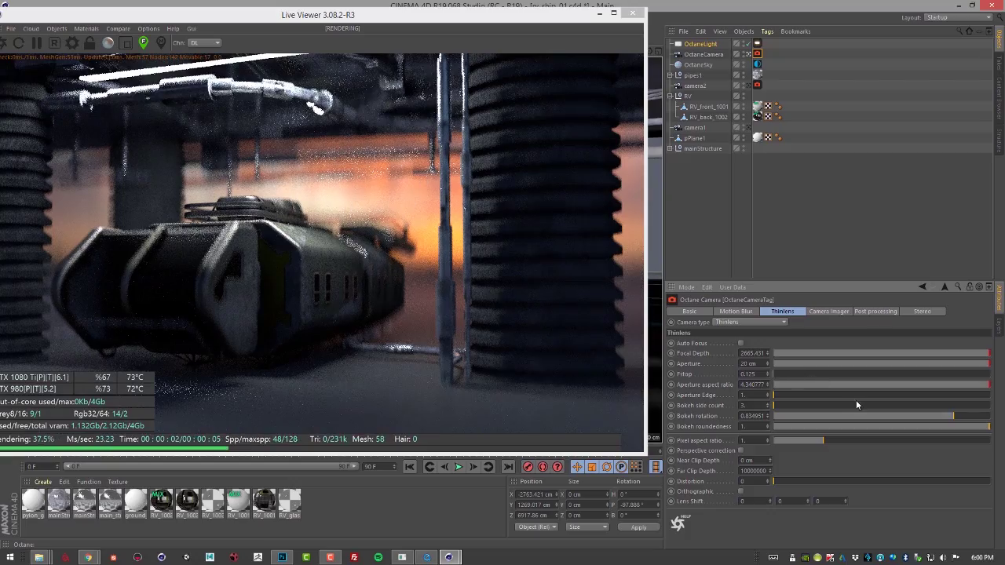
left_click_drag(855, 413, 819, 414)
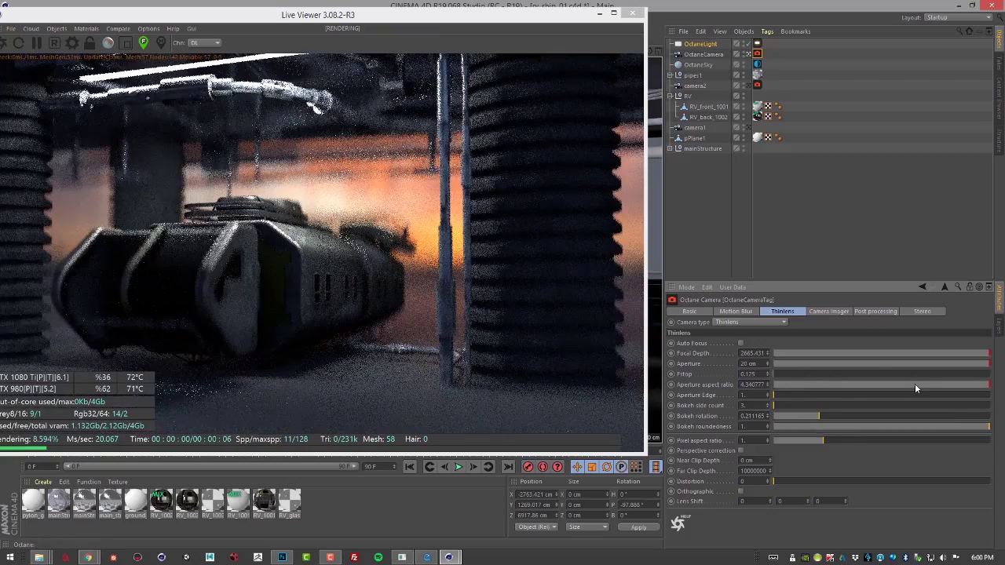
Set aperture aspect ratio to about 1.63, aperture edge 1.4, bokeh side count 14, bokeh rotation 0.19 and bokeh roundedness 0.415
left_click_drag(915, 384, 795, 382)
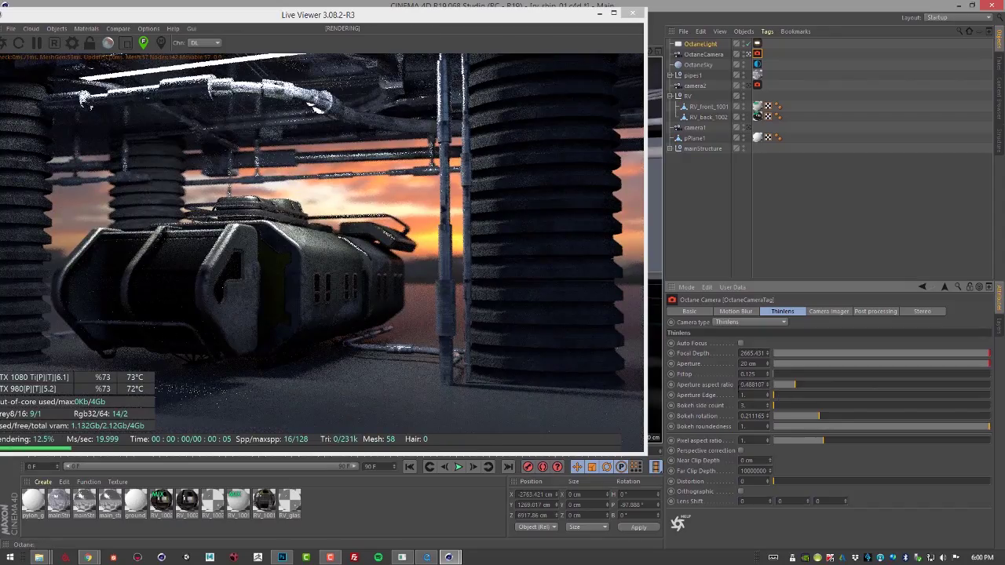
left_click_drag(776, 395, 858, 391)
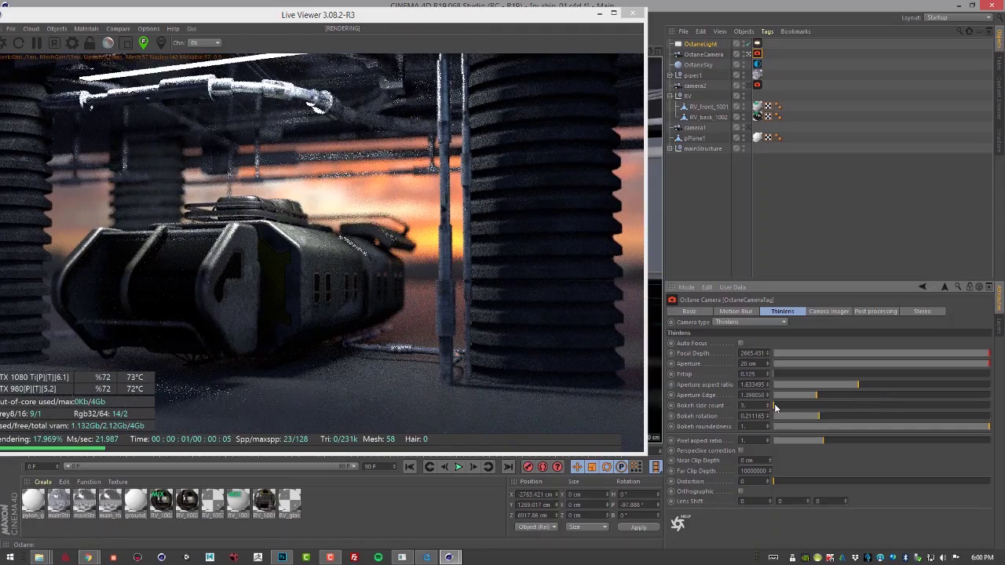
left_click_drag(775, 406, 816, 418)
left_click_drag(925, 427, 862, 428)
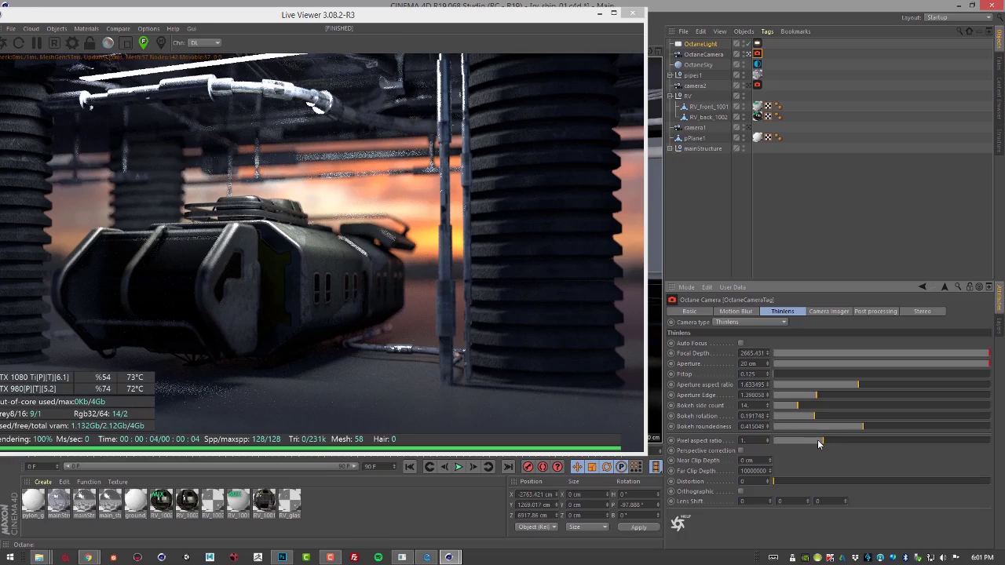
Try a higher pixel aspect ratio, reset it to 1, and test Perspective correction before switching it back off
left_click_drag(817, 439, 753, 451)
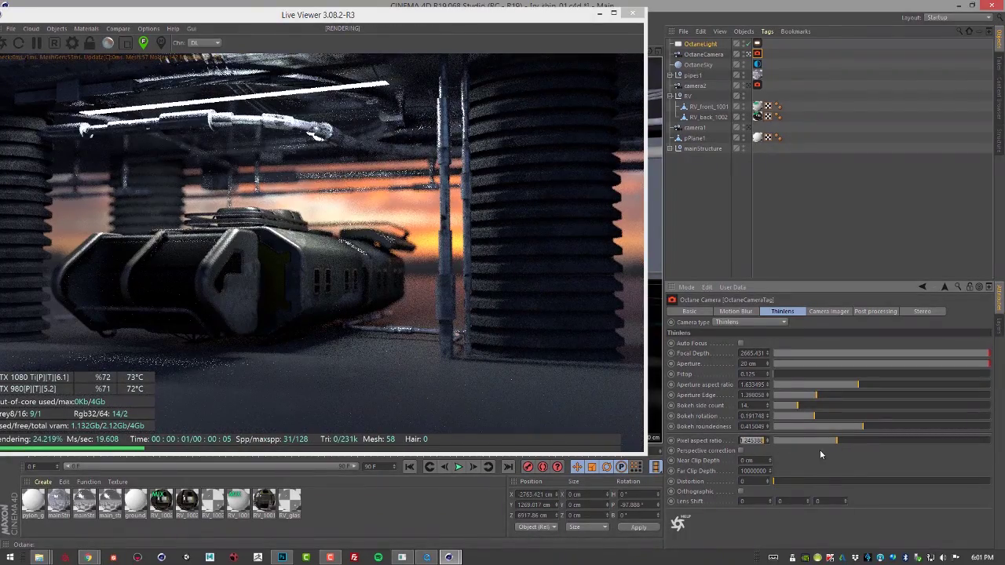
type("1")
key("Return")
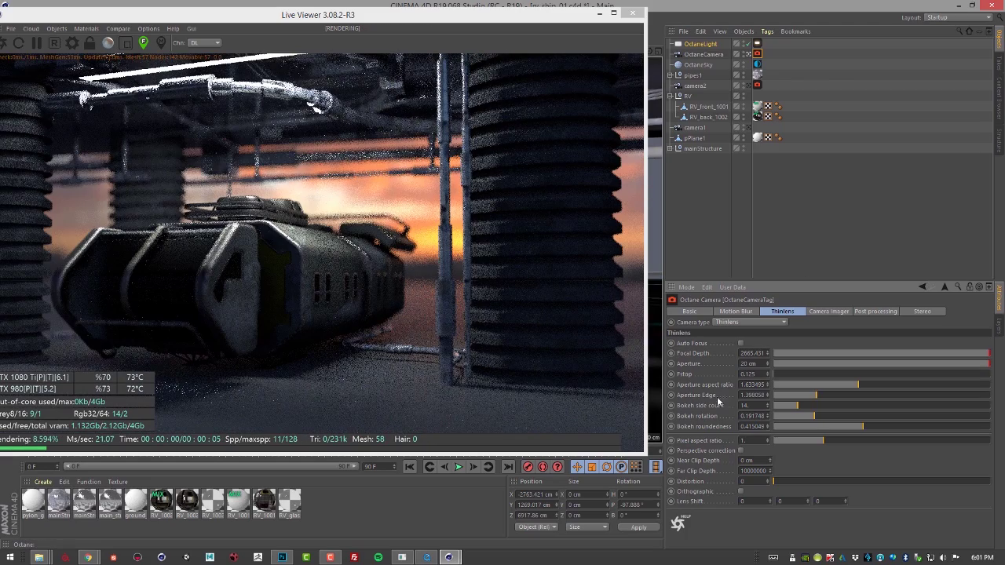
left_click(742, 451)
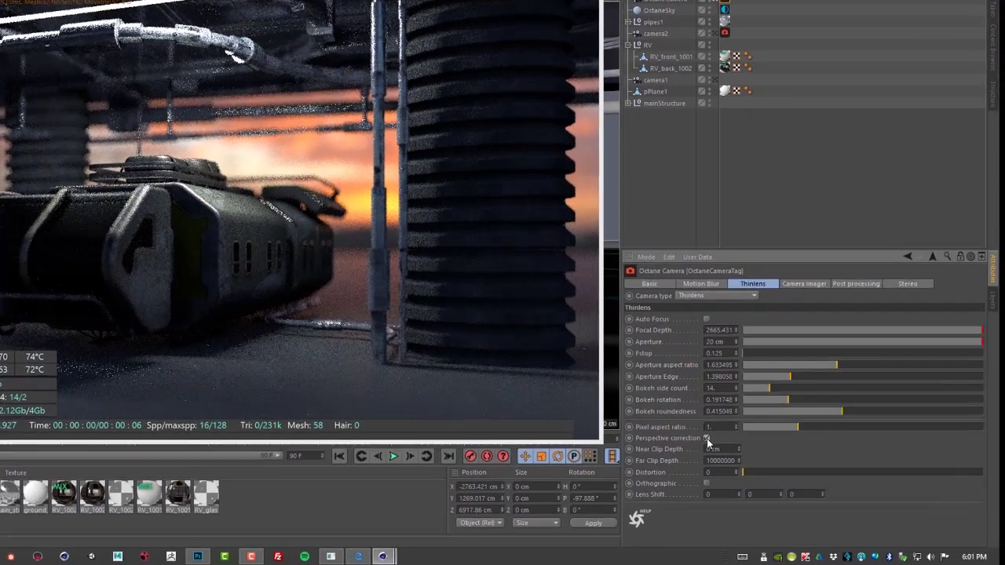
left_click(706, 438)
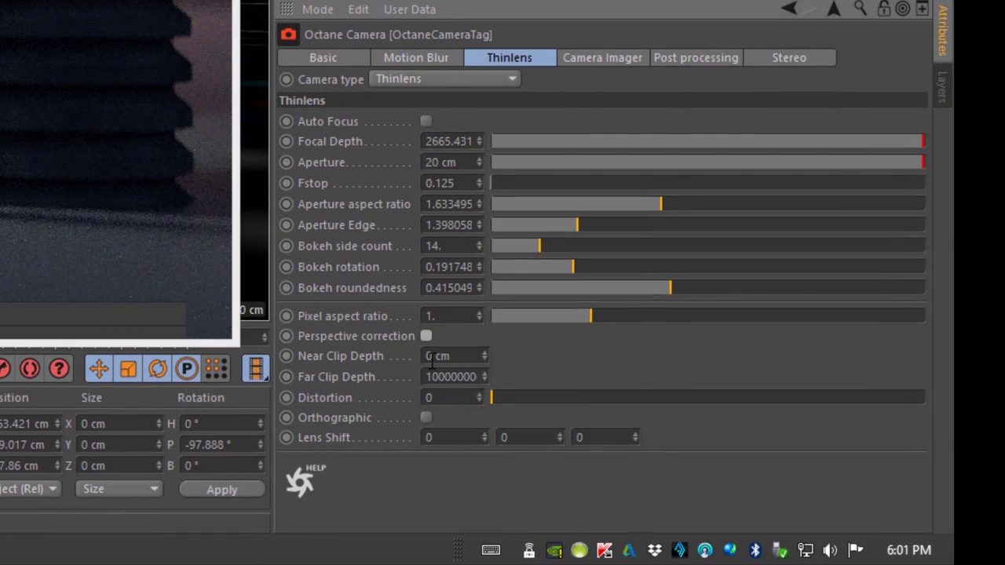
Try raising the camera's near clip depth to 100 cm and on to much larger values
double_click(430, 357)
type("20")
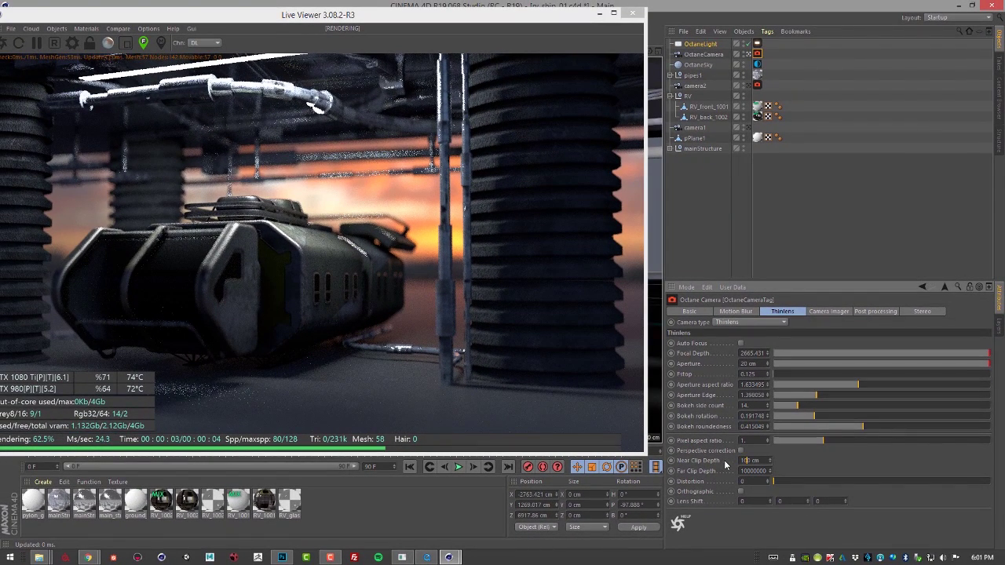
type("0")
key("Return")
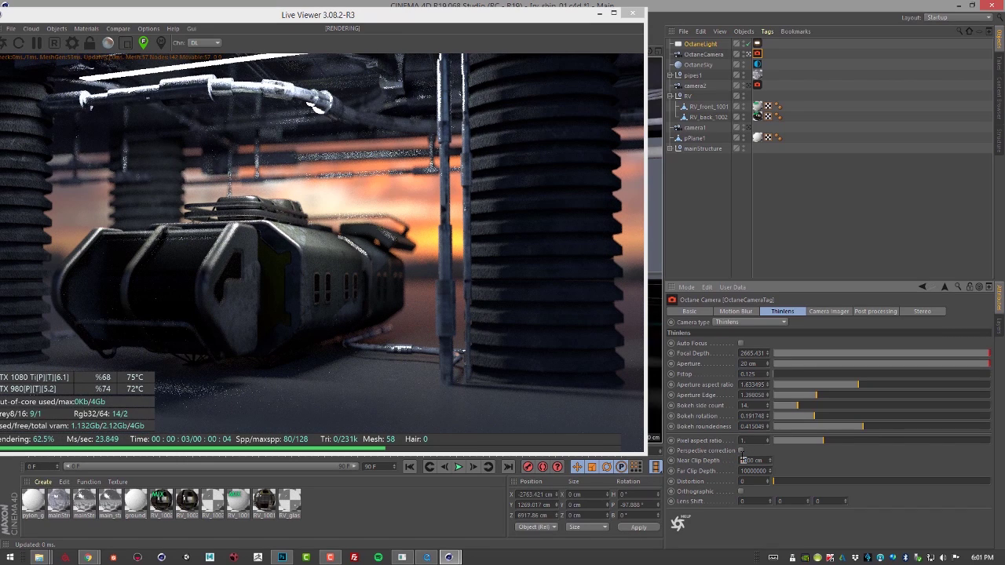
type("500")
key("Return")
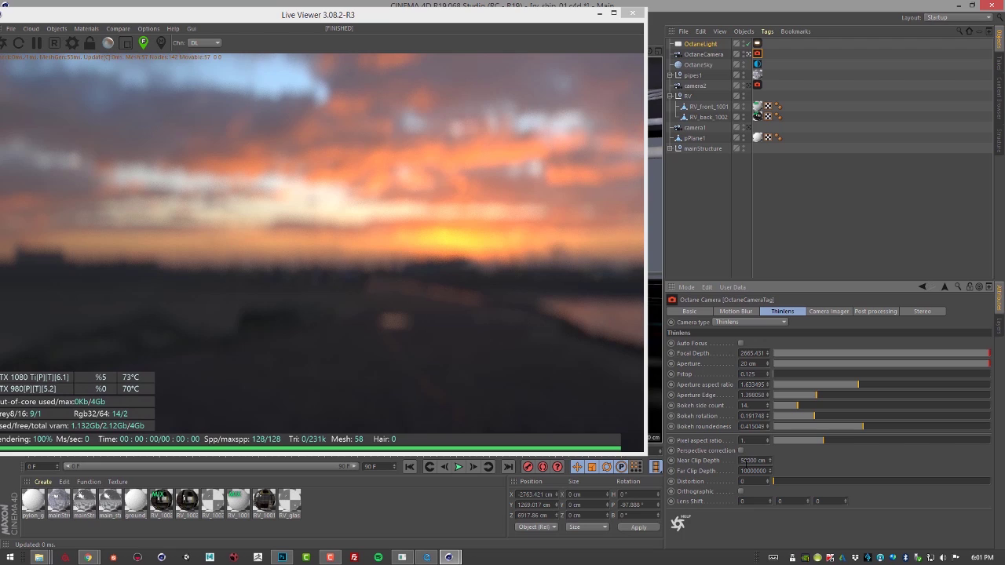
Reduce the near clip depth to 2000 cm to test the clipping, and reset it to 0 cm
type("5")
key("Return")
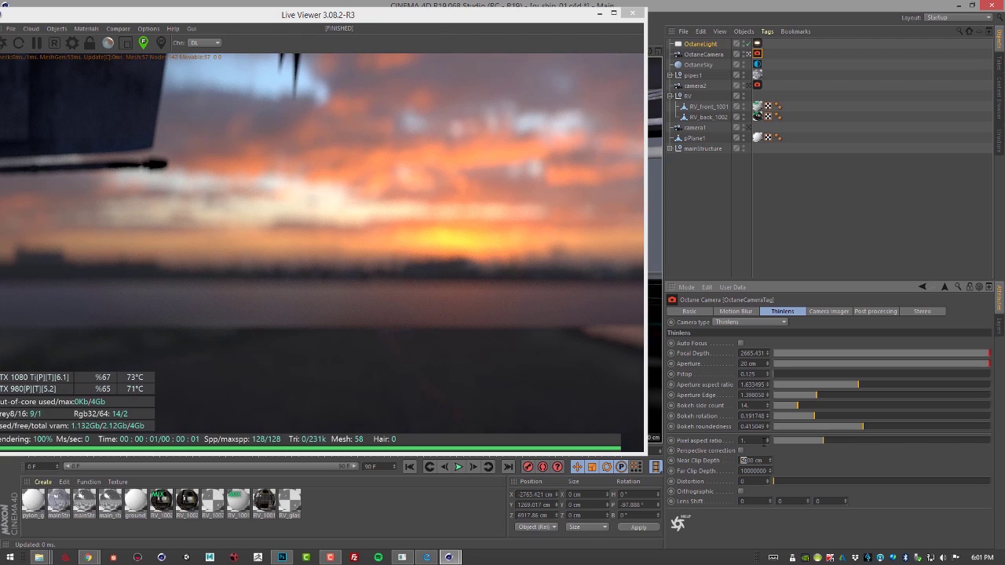
key("Return")
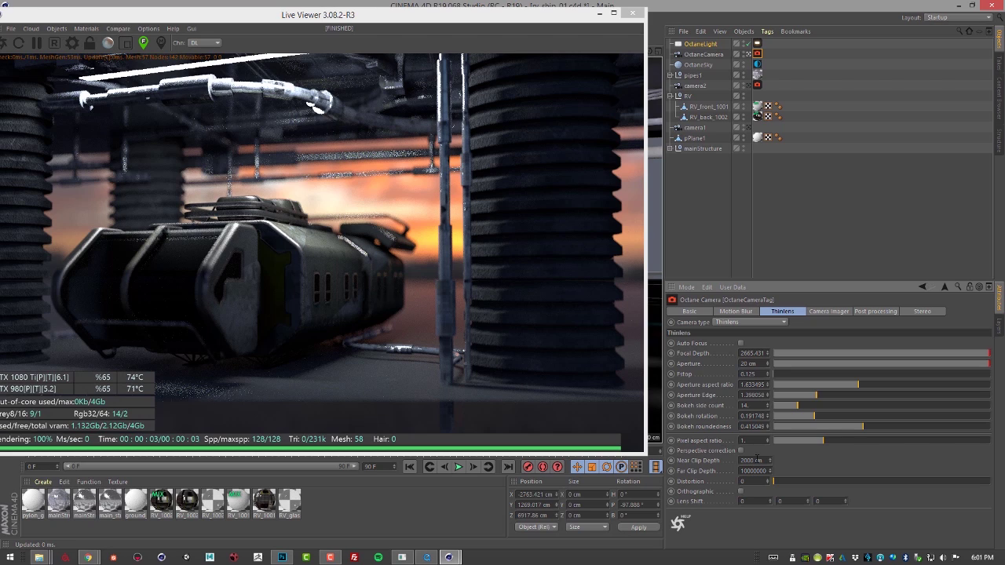
left_click_drag(752, 460, 663, 447)
type("0")
key("Return")
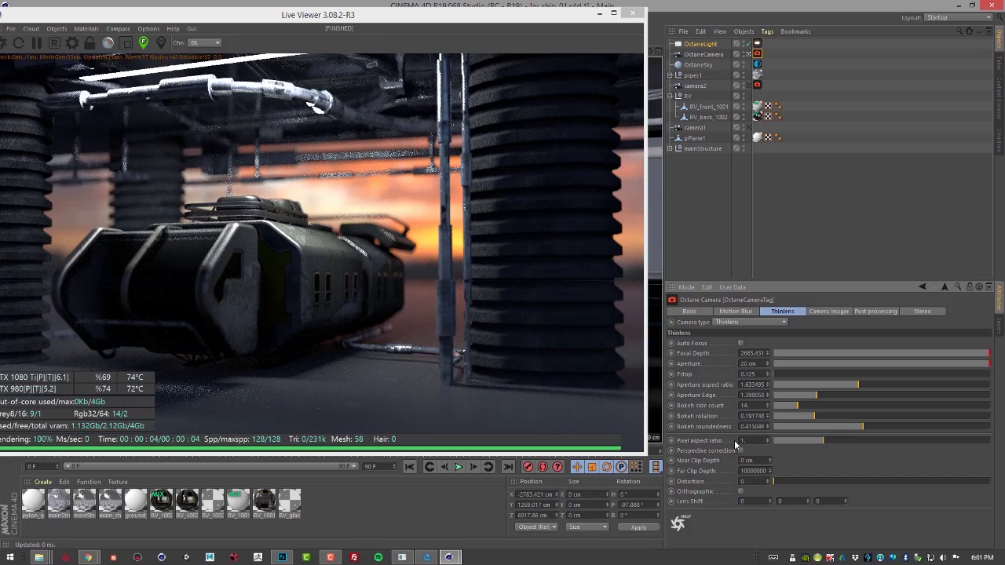
Test lens distortion and the Orthographic option, returning distortion to 0 and Orthographic to off
left_click_drag(781, 481, 743, 491)
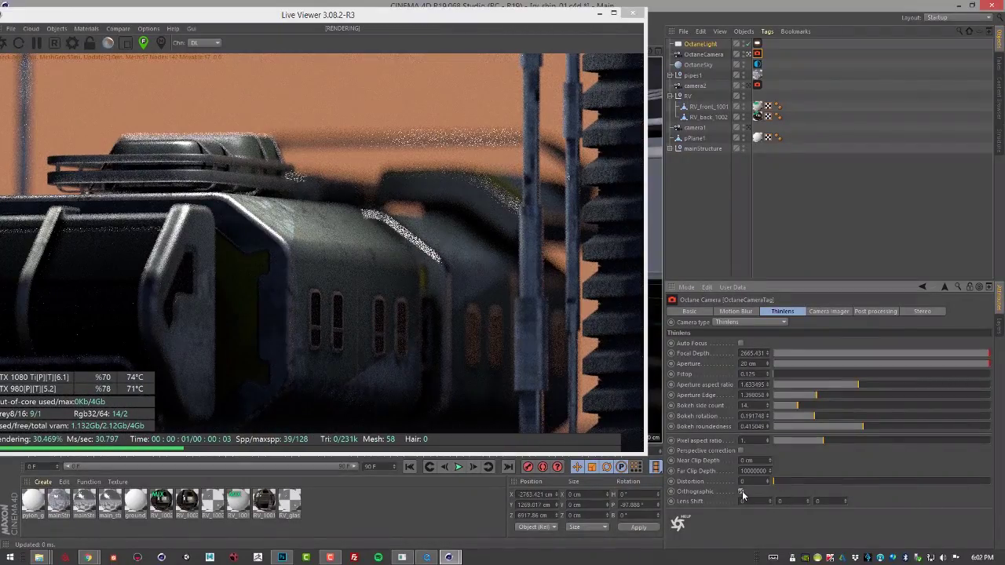
left_click(742, 491)
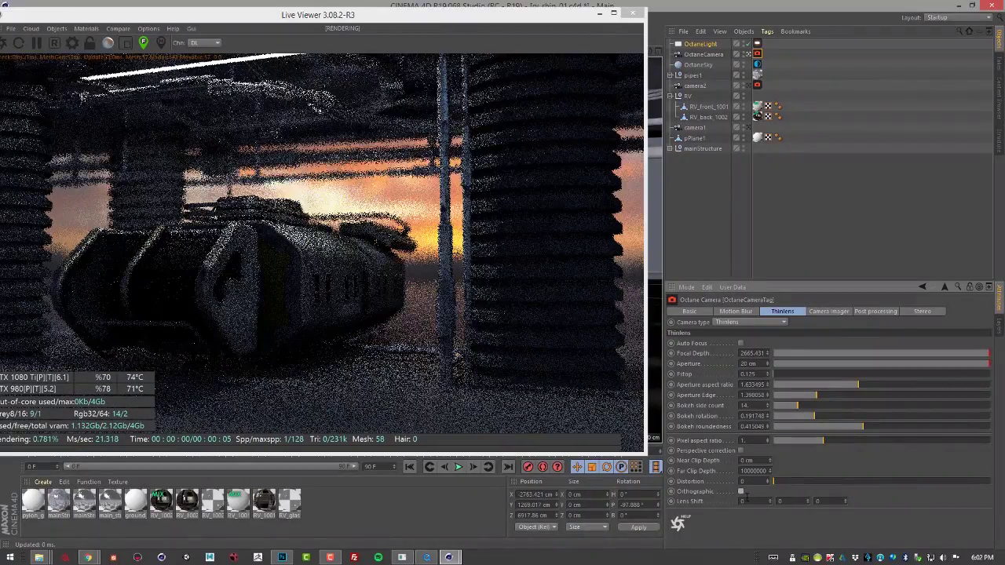
Try values of 20, 2 and 0.2 for the first lens shift component, and reset it to 0
left_click_drag(747, 500, 702, 501)
type("20")
key("Return")
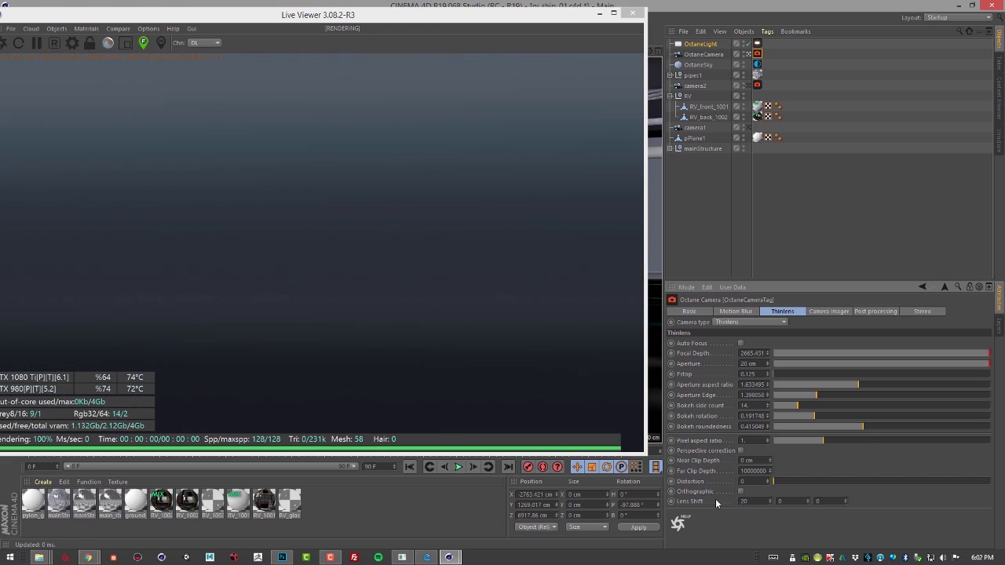
left_click_drag(753, 502, 708, 492)
type("2")
key("Return")
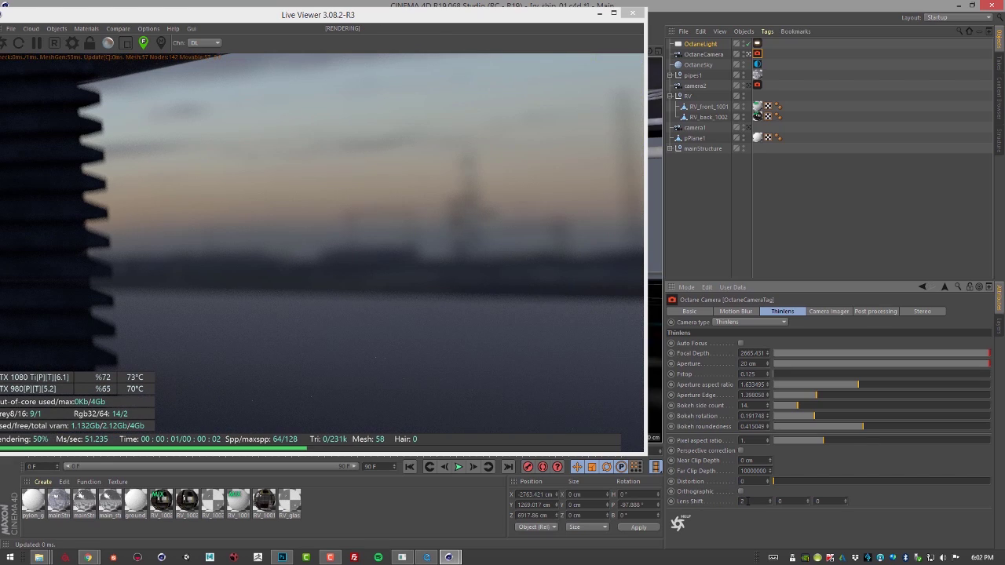
left_click_drag(748, 501, 735, 501)
type("0.2")
key("Return")
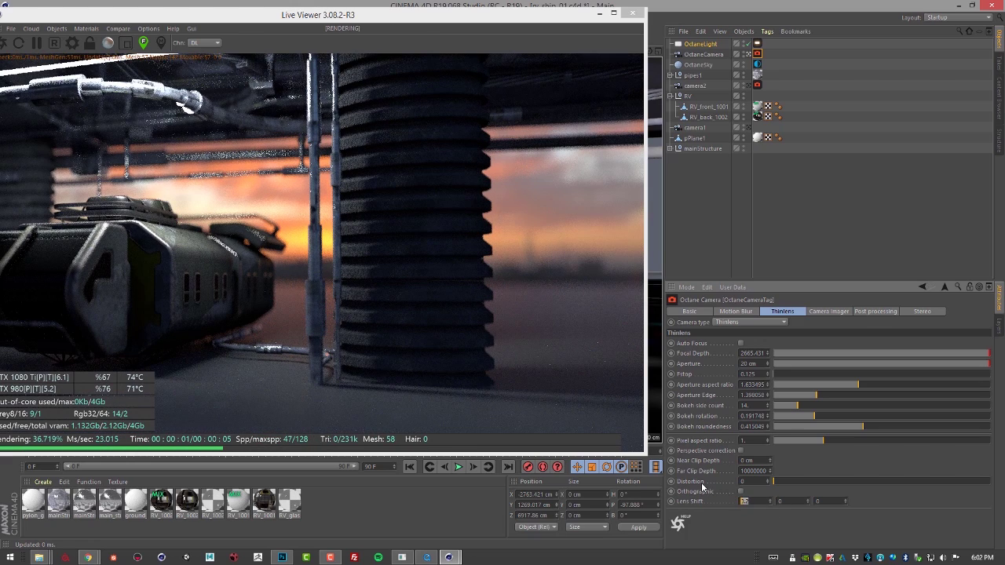
type("0")
key("Return")
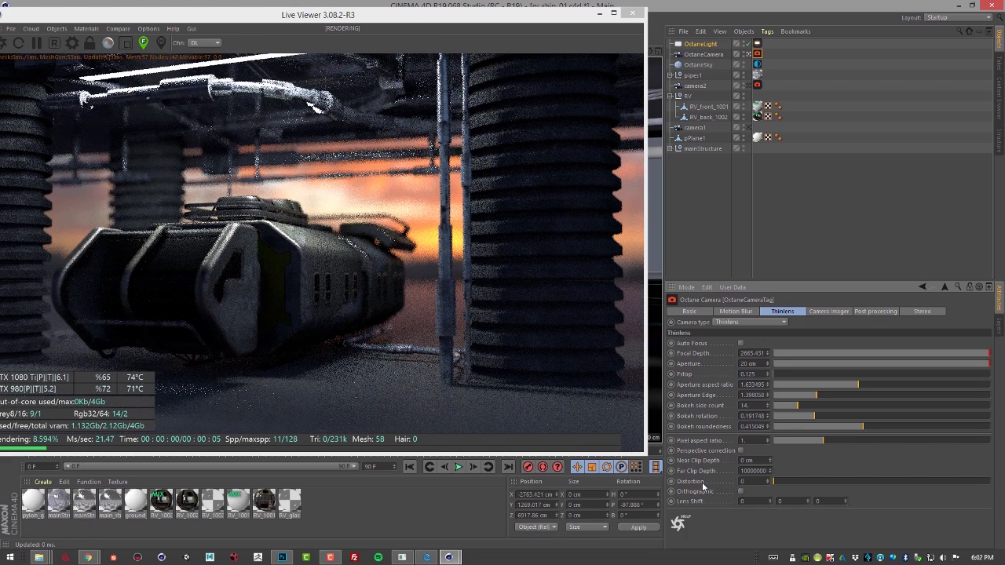